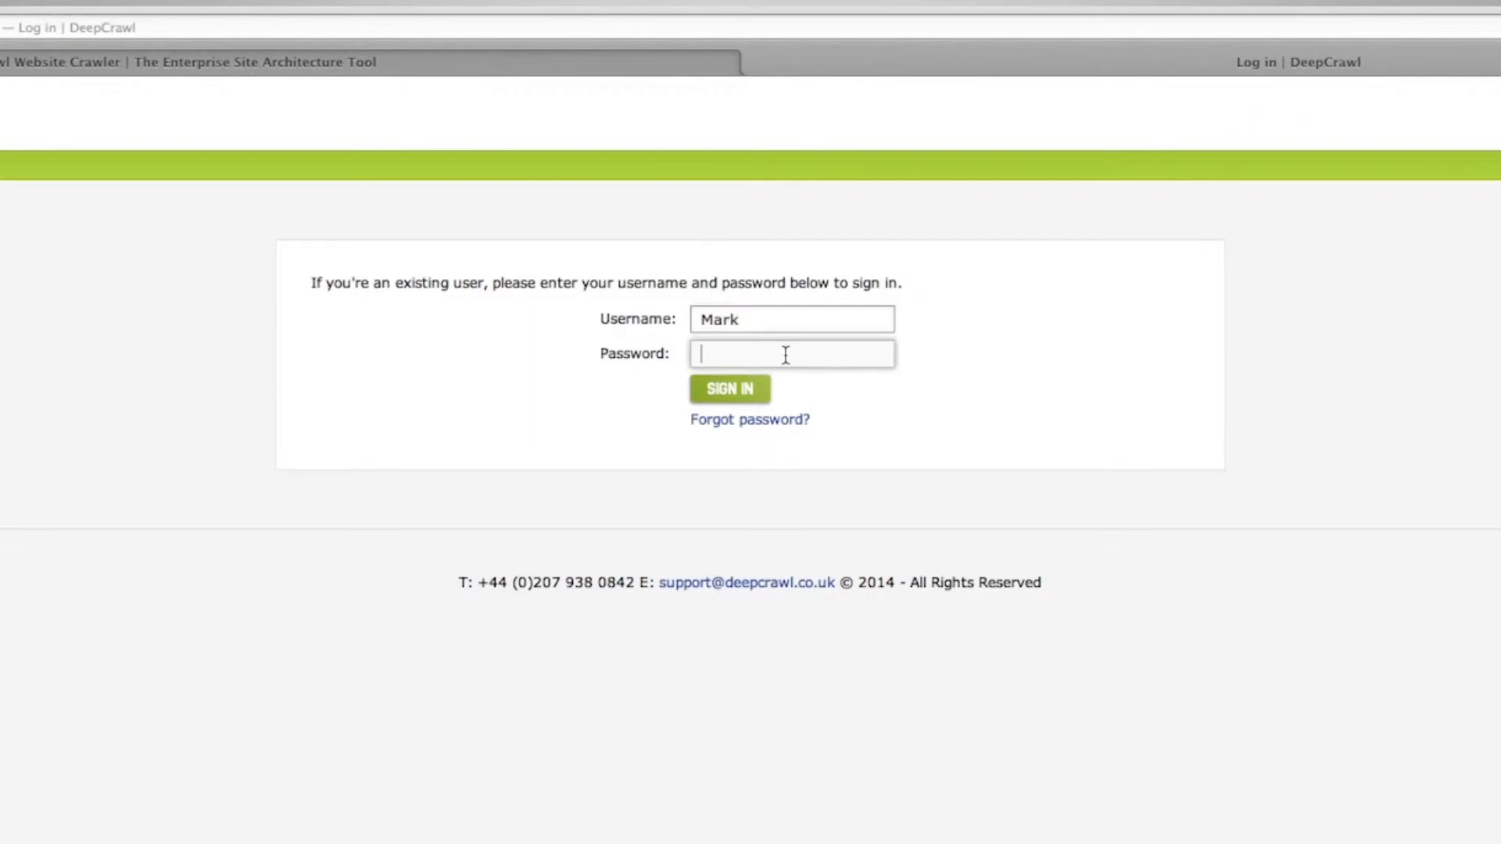
# Sign in with the account password and start a new project from the Projects list.
pyautogui.write('•••••••')
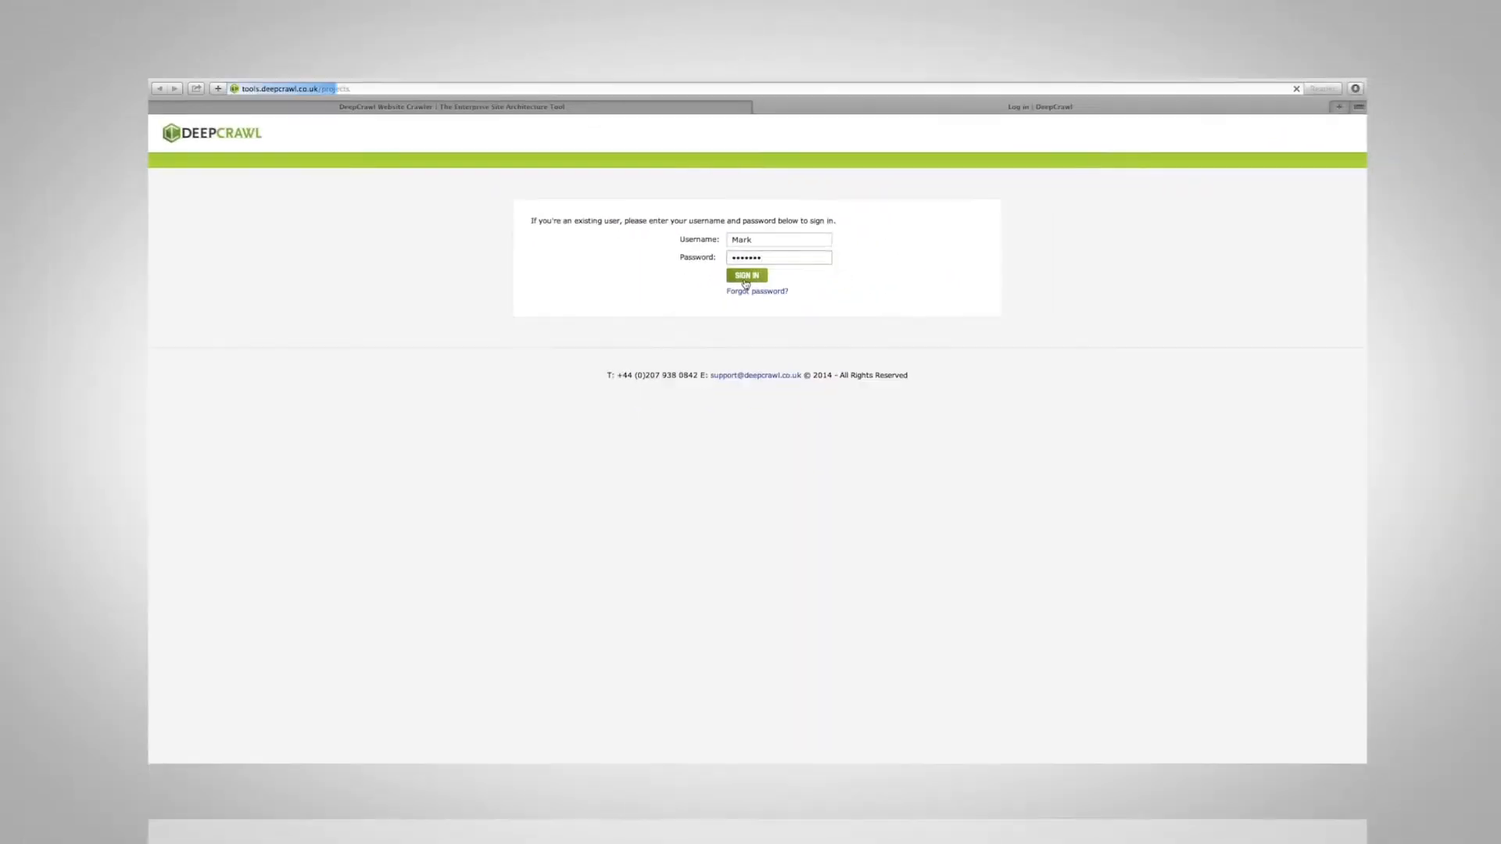
pyautogui.click(728, 397)
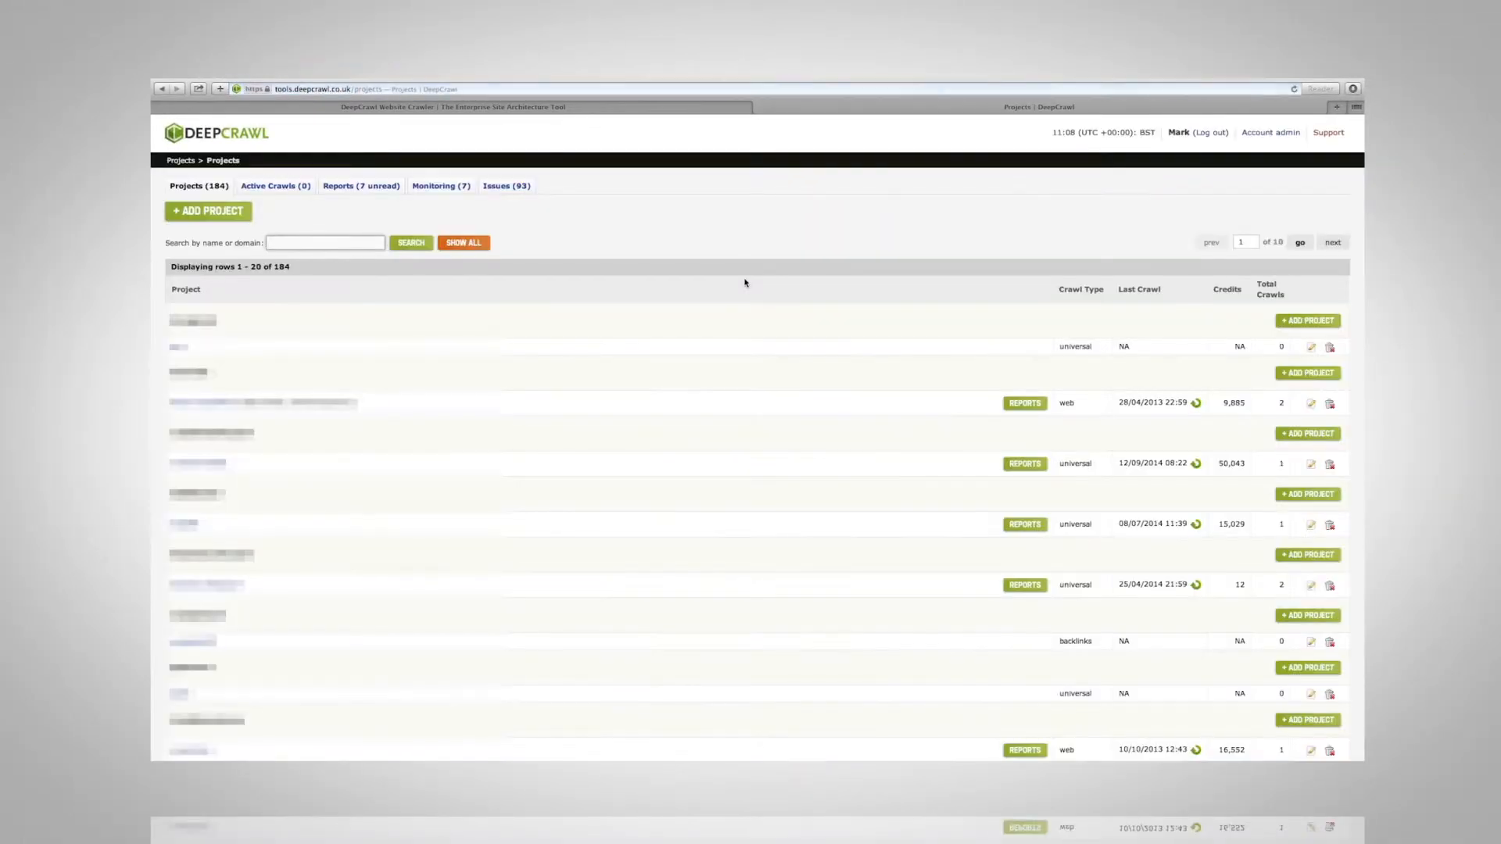
pyautogui.scroll(-5, 744, 283)
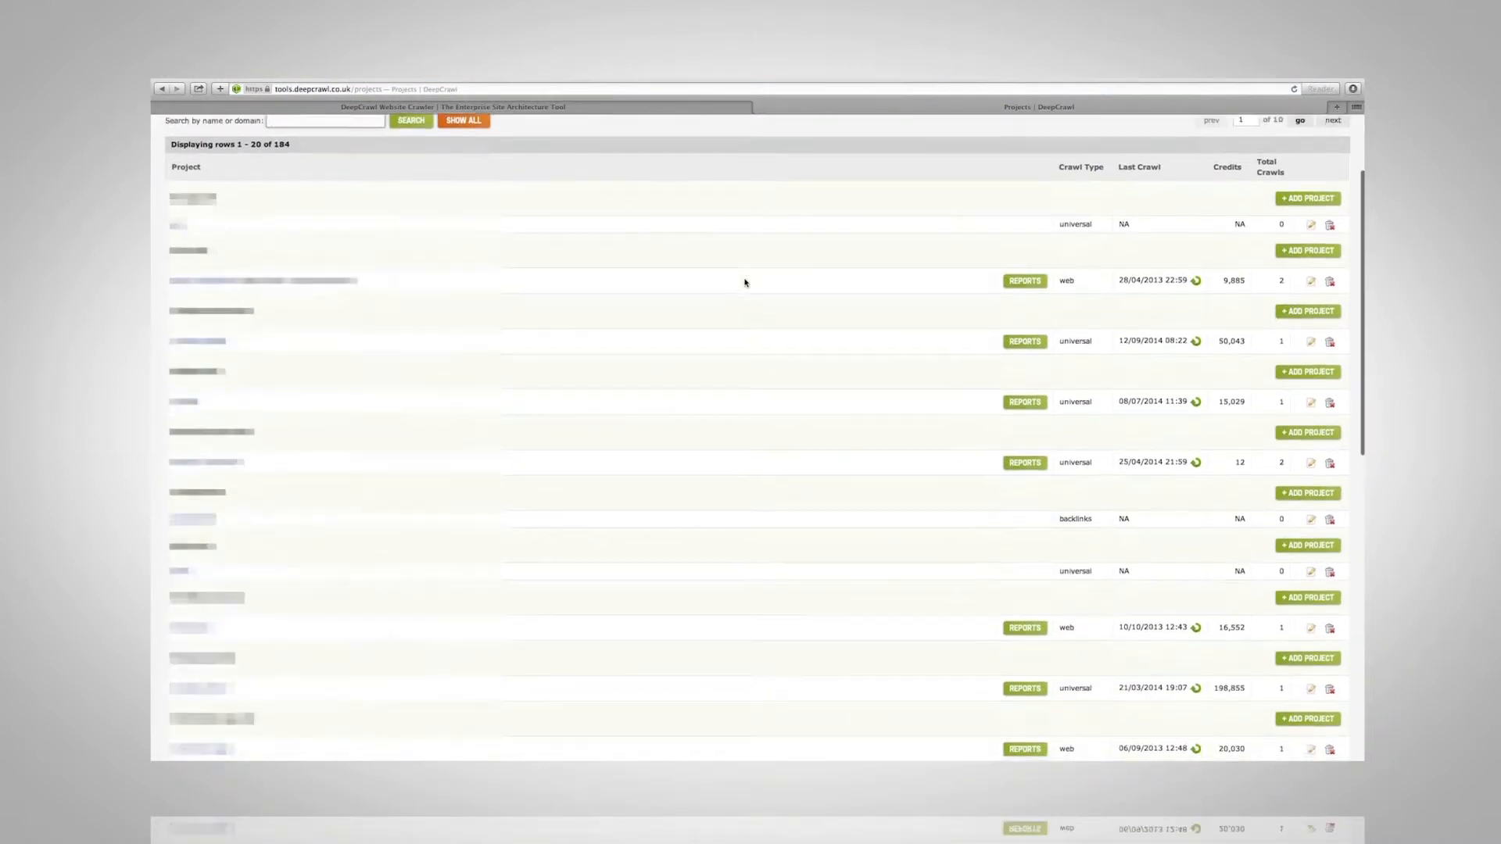
pyautogui.scroll(6, 741, 286)
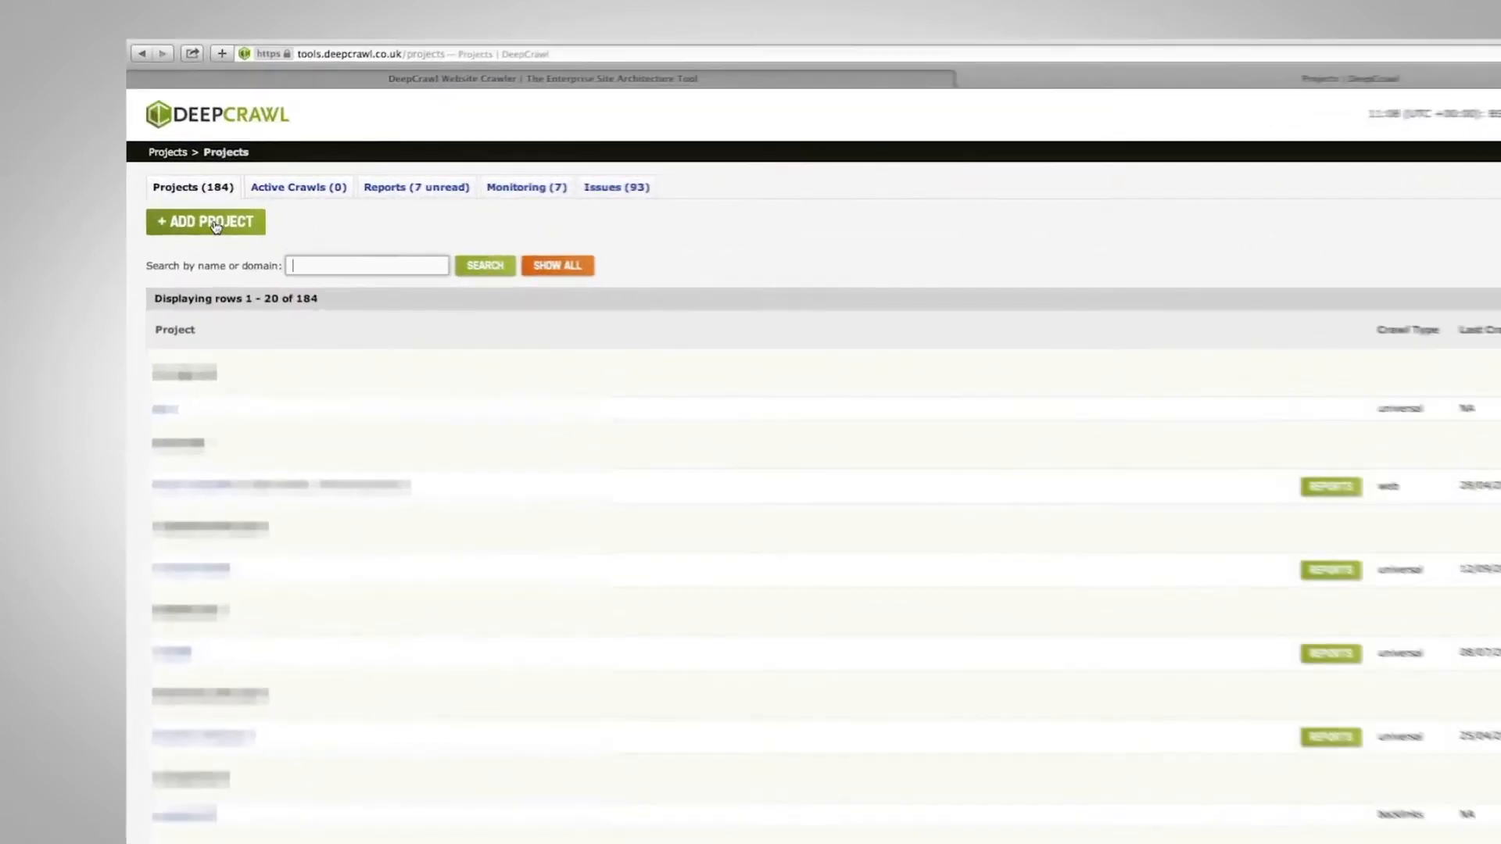
pyautogui.click(215, 225)
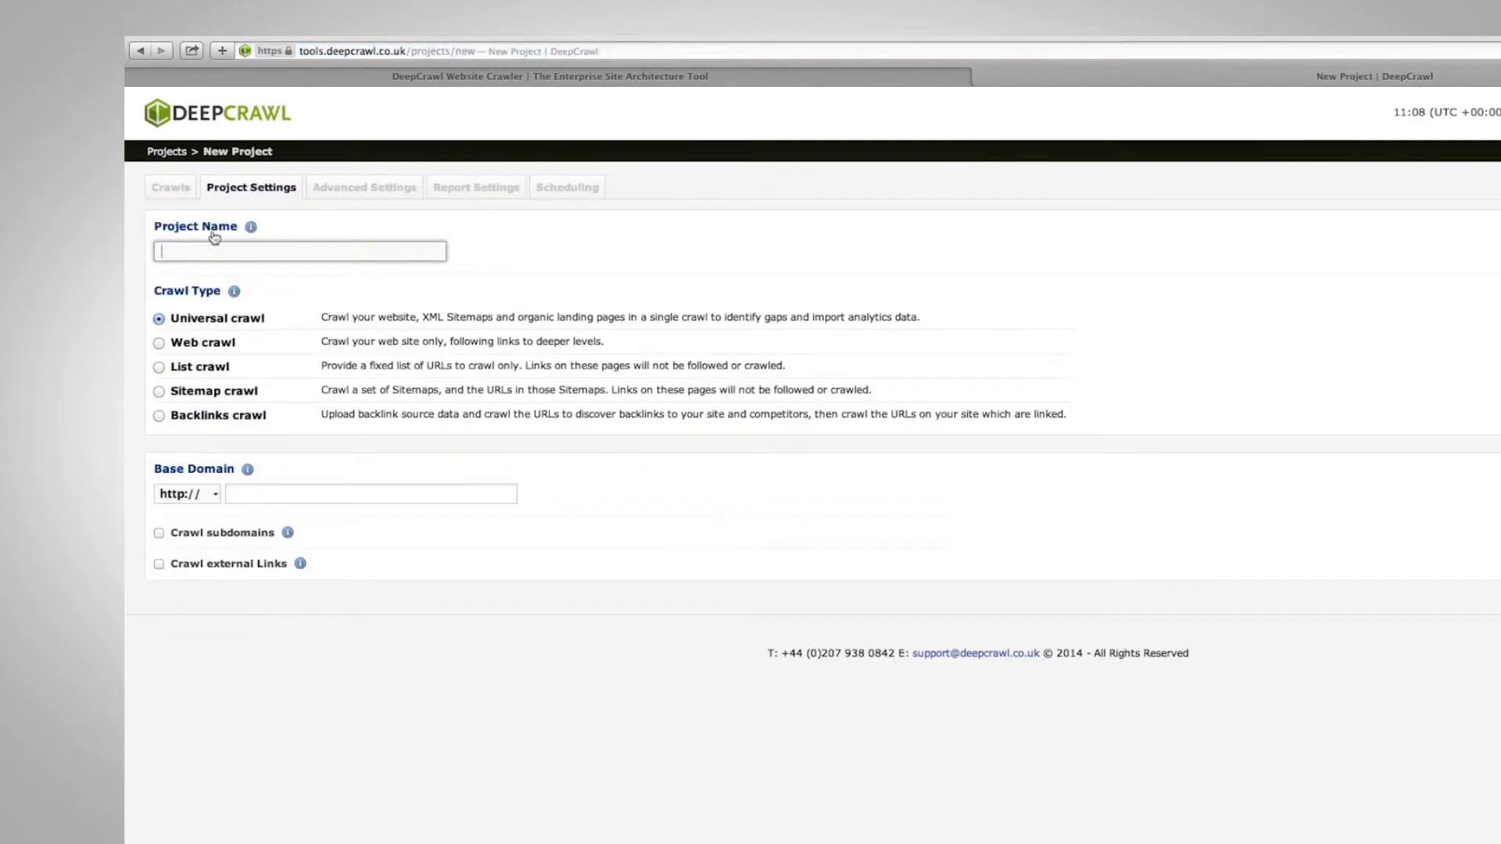
pyautogui.write('example456')
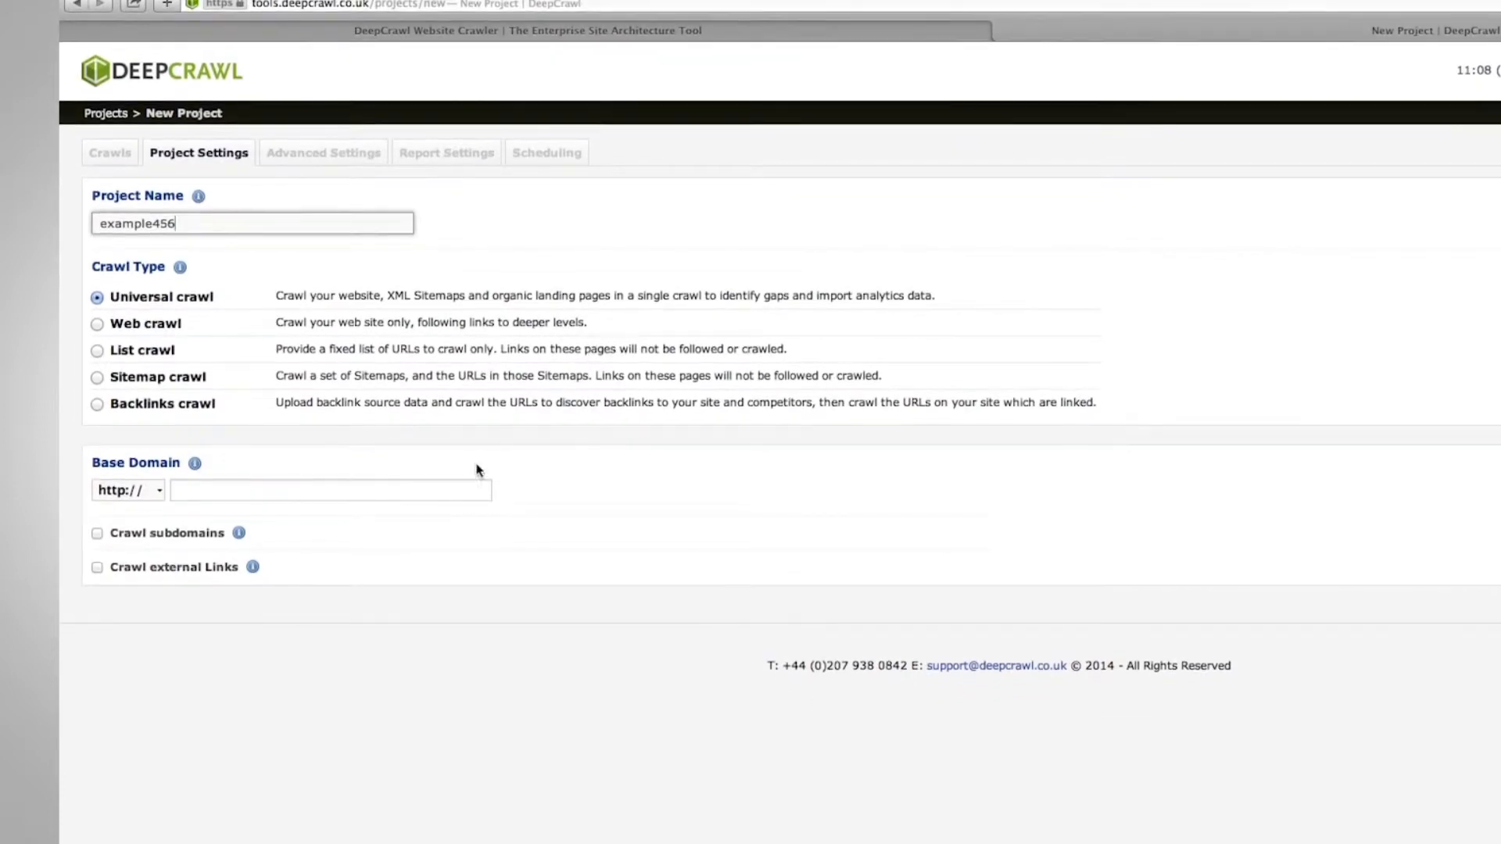
pyautogui.click(278, 493)
pyautogui.write('www.example.com')
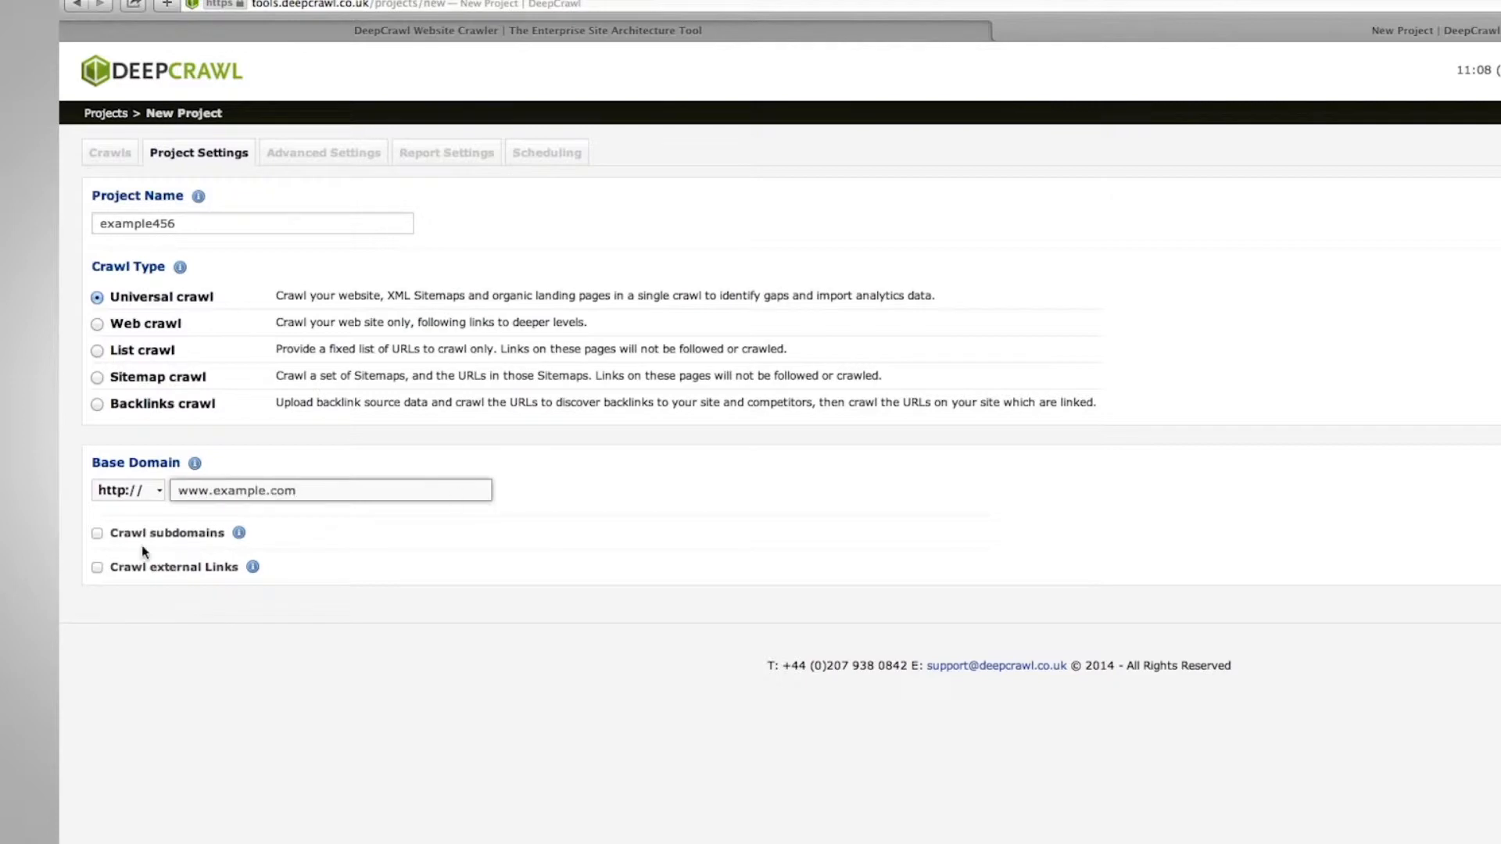
pyautogui.click(97, 533)
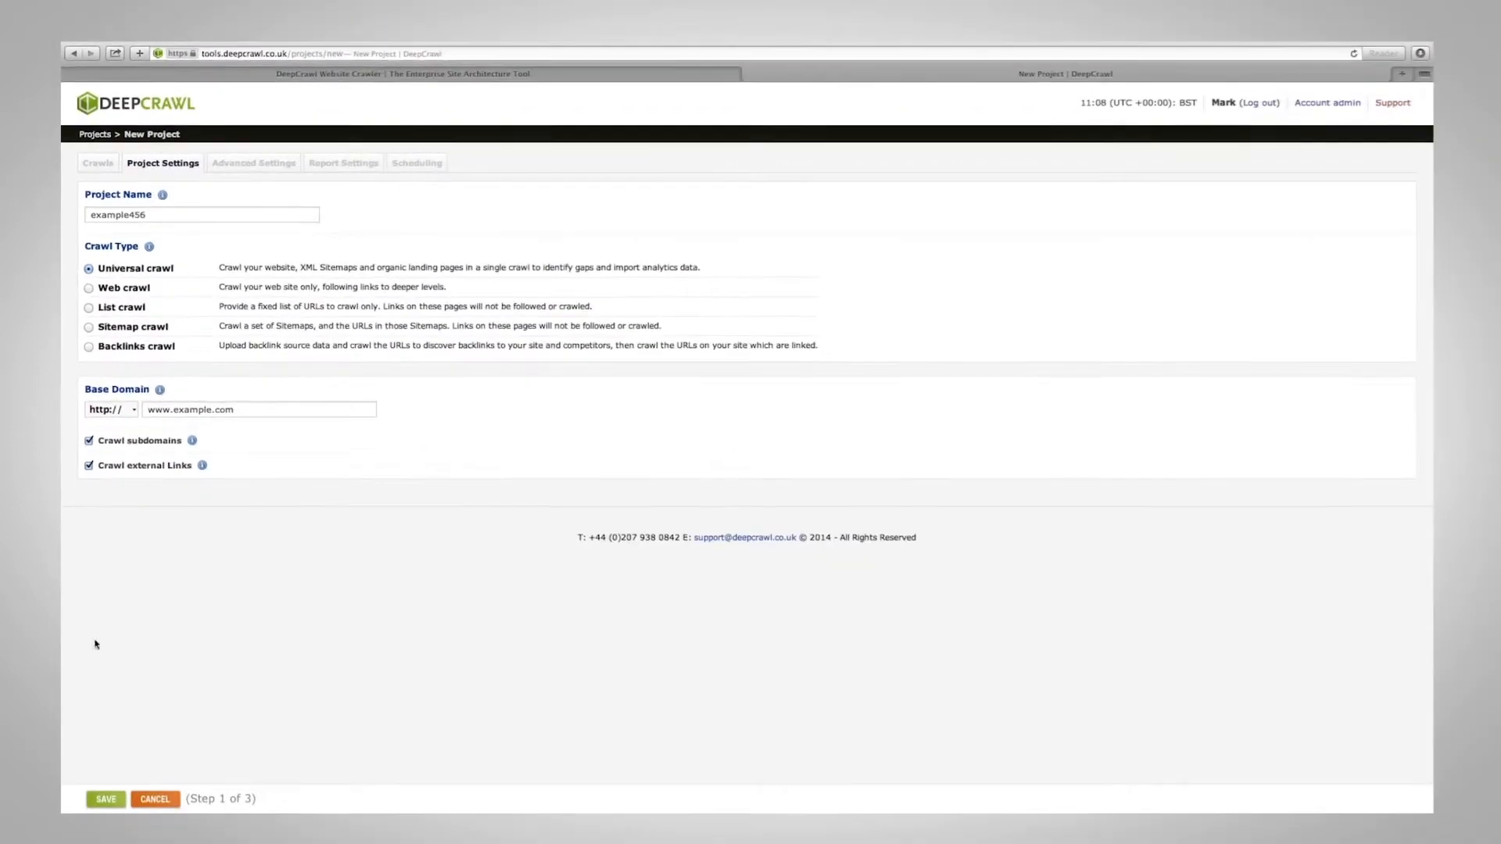
pyautogui.click(106, 798)
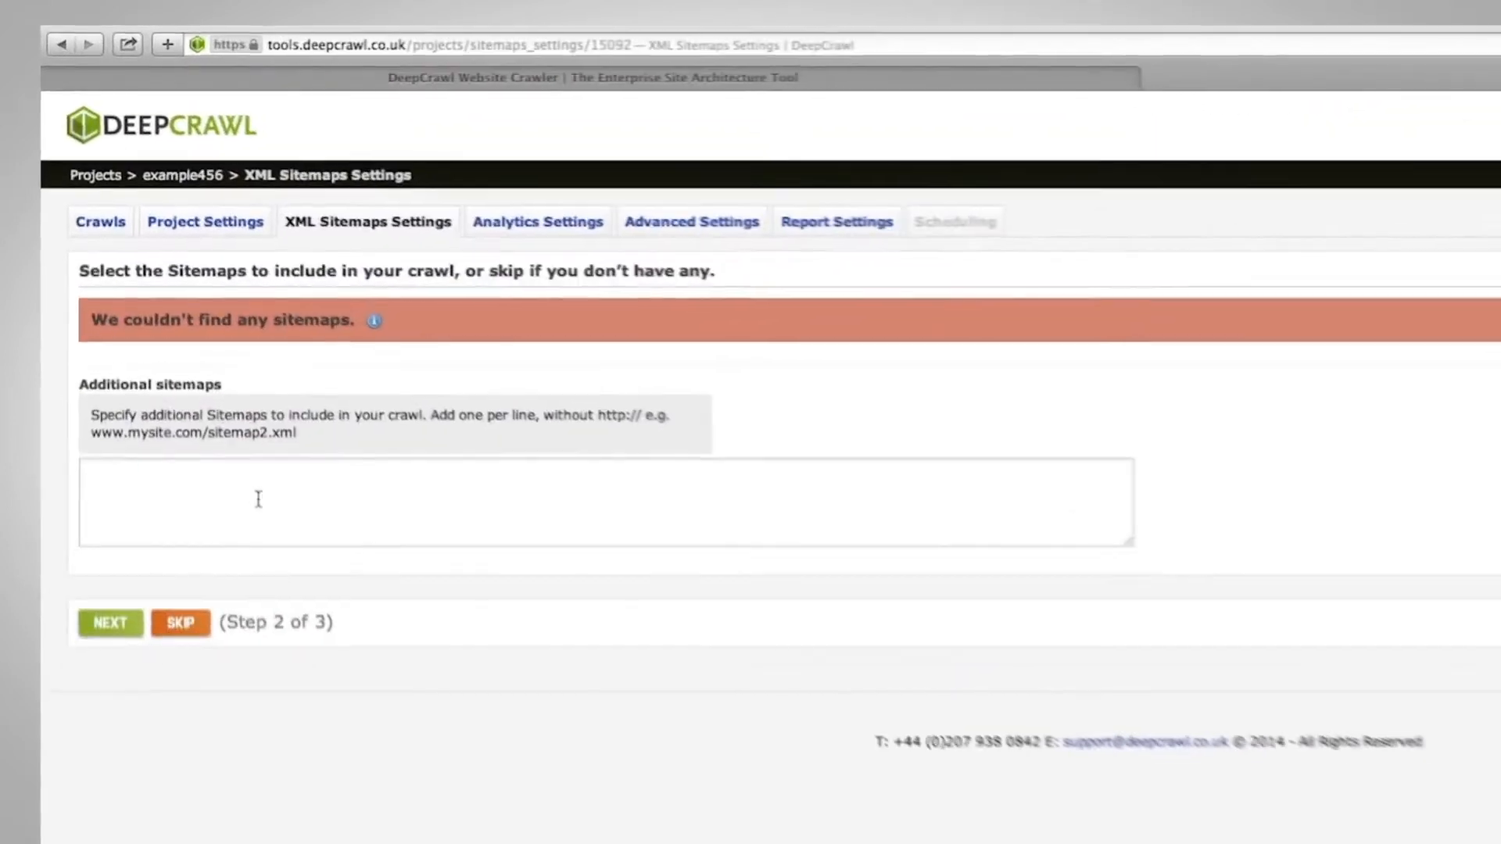
# Leave Additional sitemaps empty and continue to the Analytics Settings step.
pyautogui.click(194, 334)
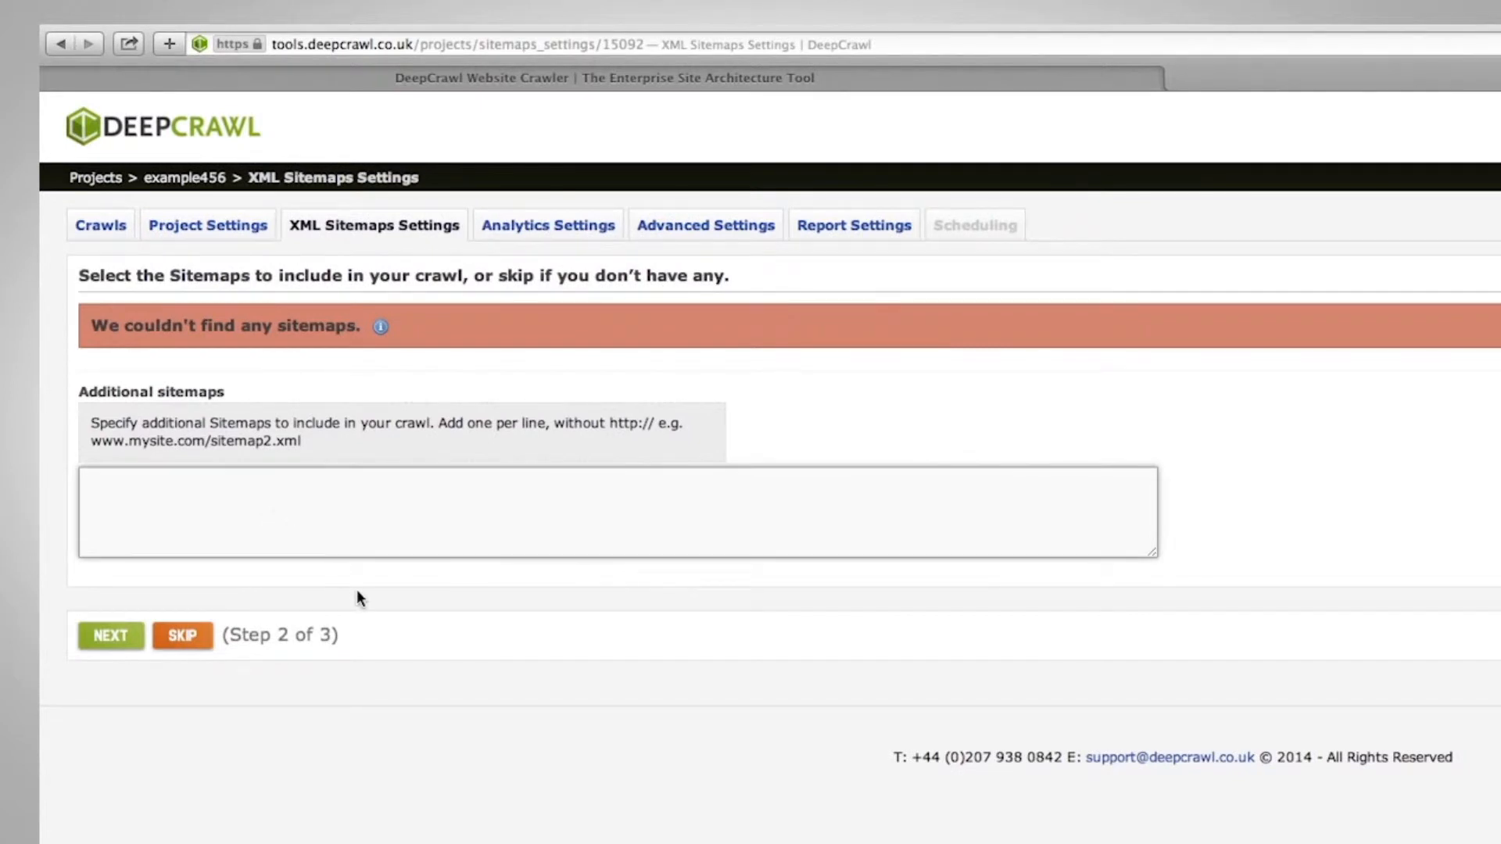
pyautogui.click(110, 637)
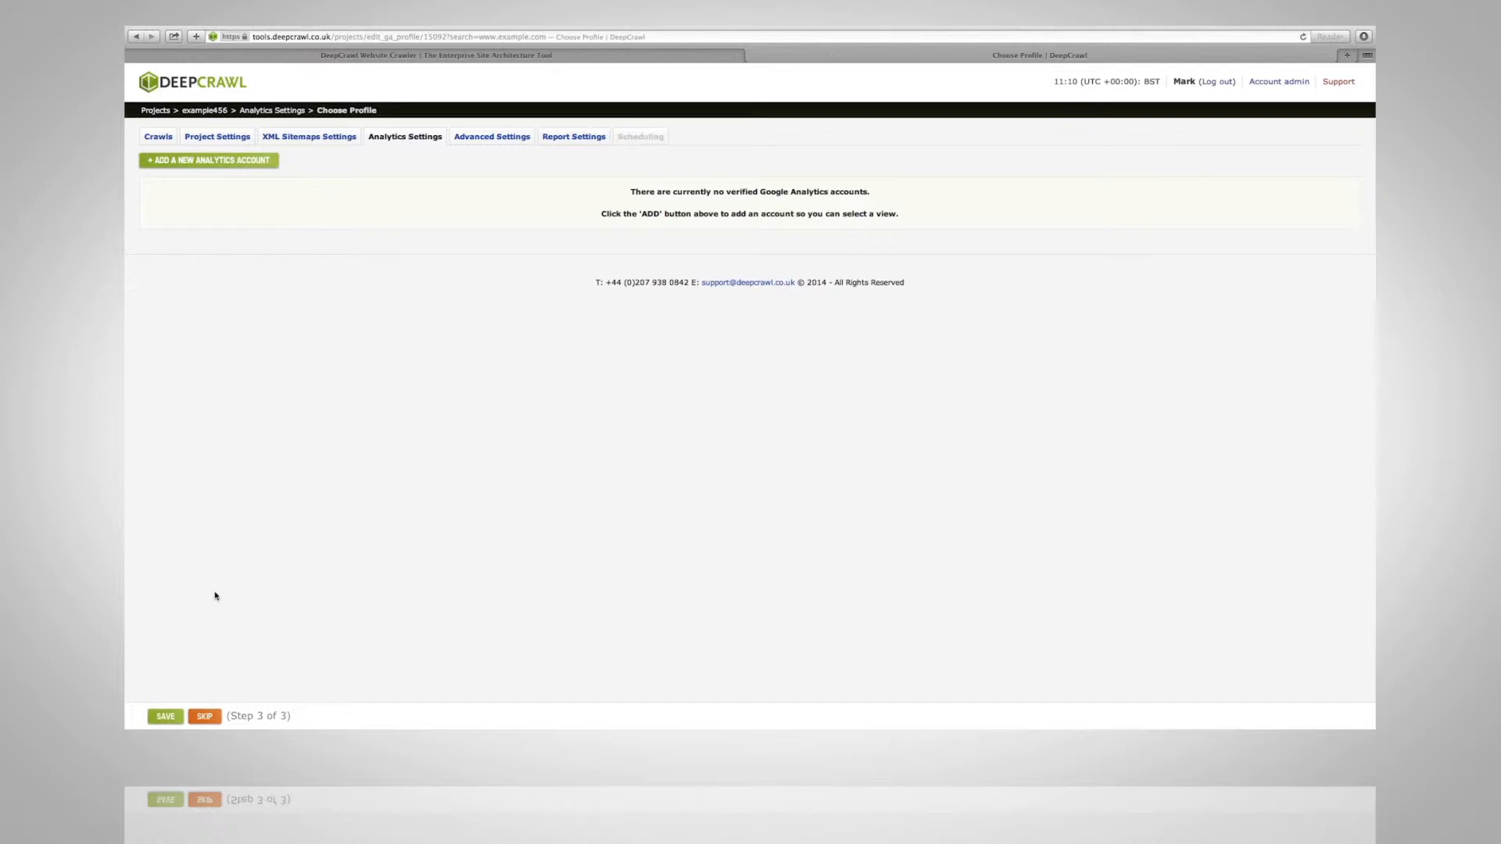
# Skip analytics, set Crawl Limits to Custom, and keep the Monthly repeat schedule.
pyautogui.click(205, 717)
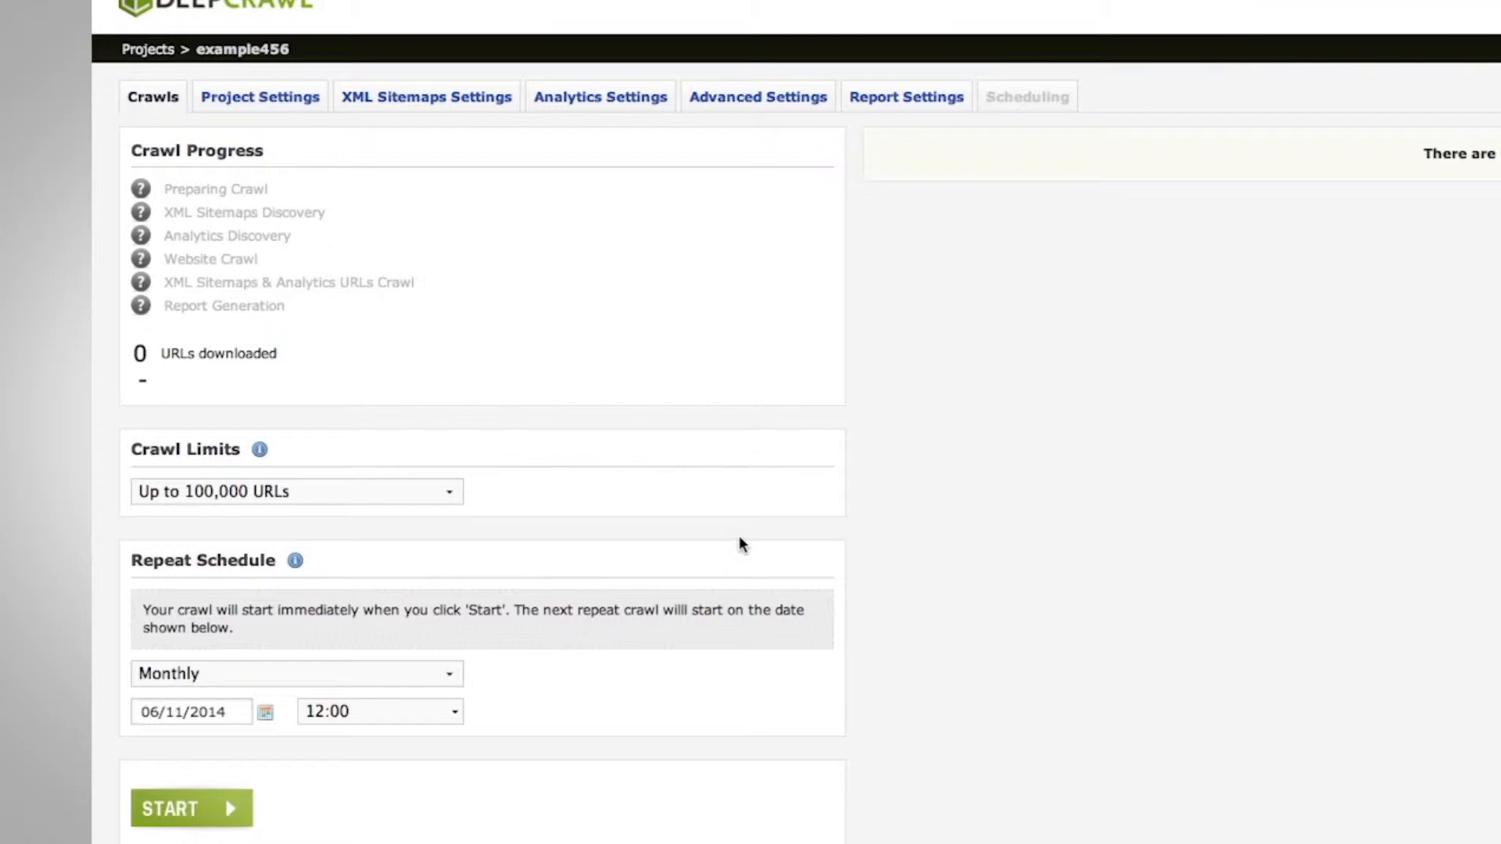
pyautogui.click(436, 492)
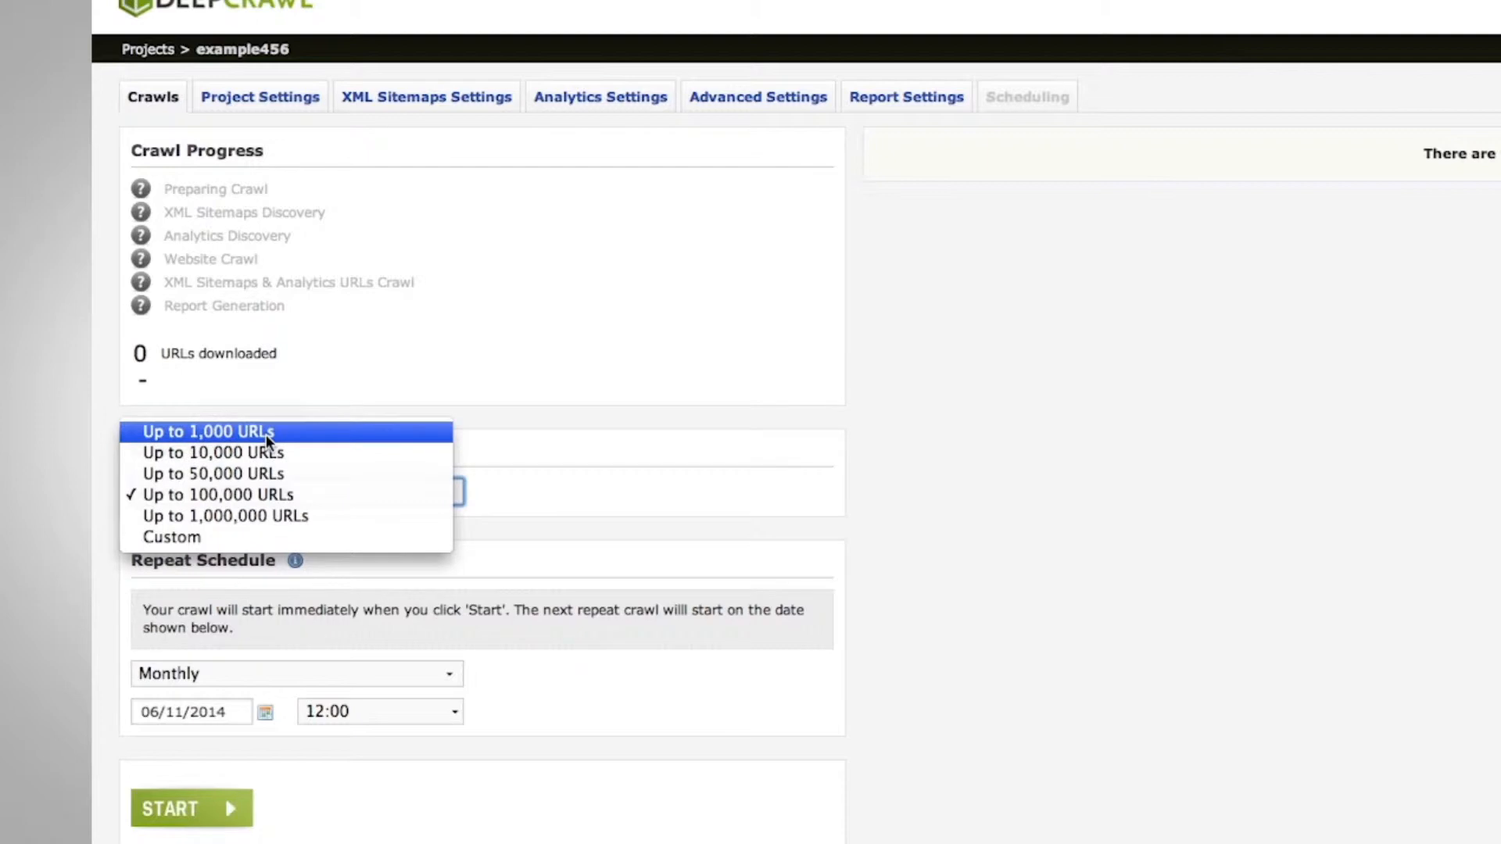
pyautogui.click(313, 536)
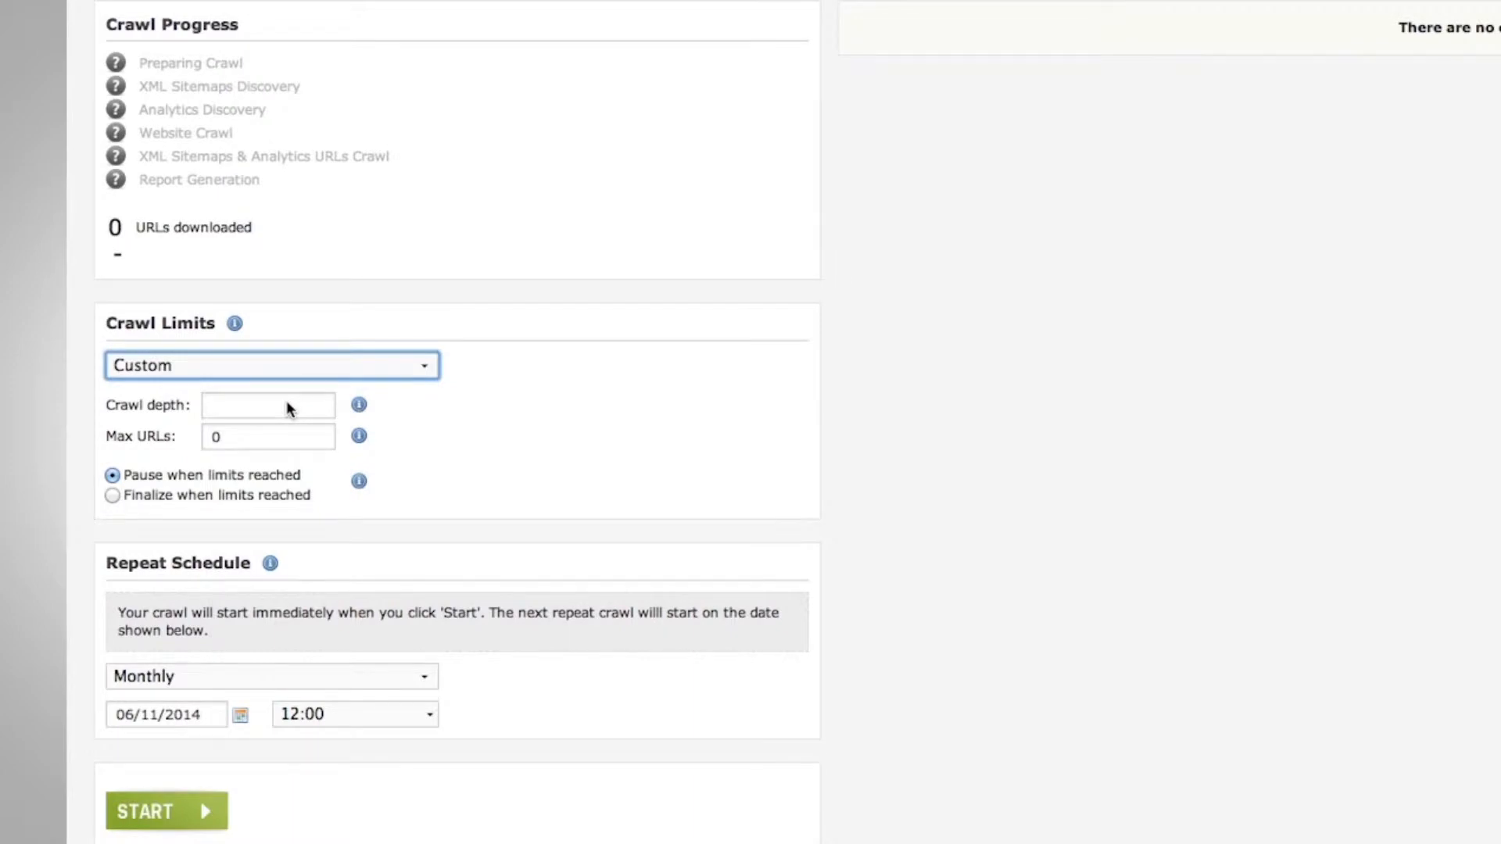
pyautogui.click(416, 686)
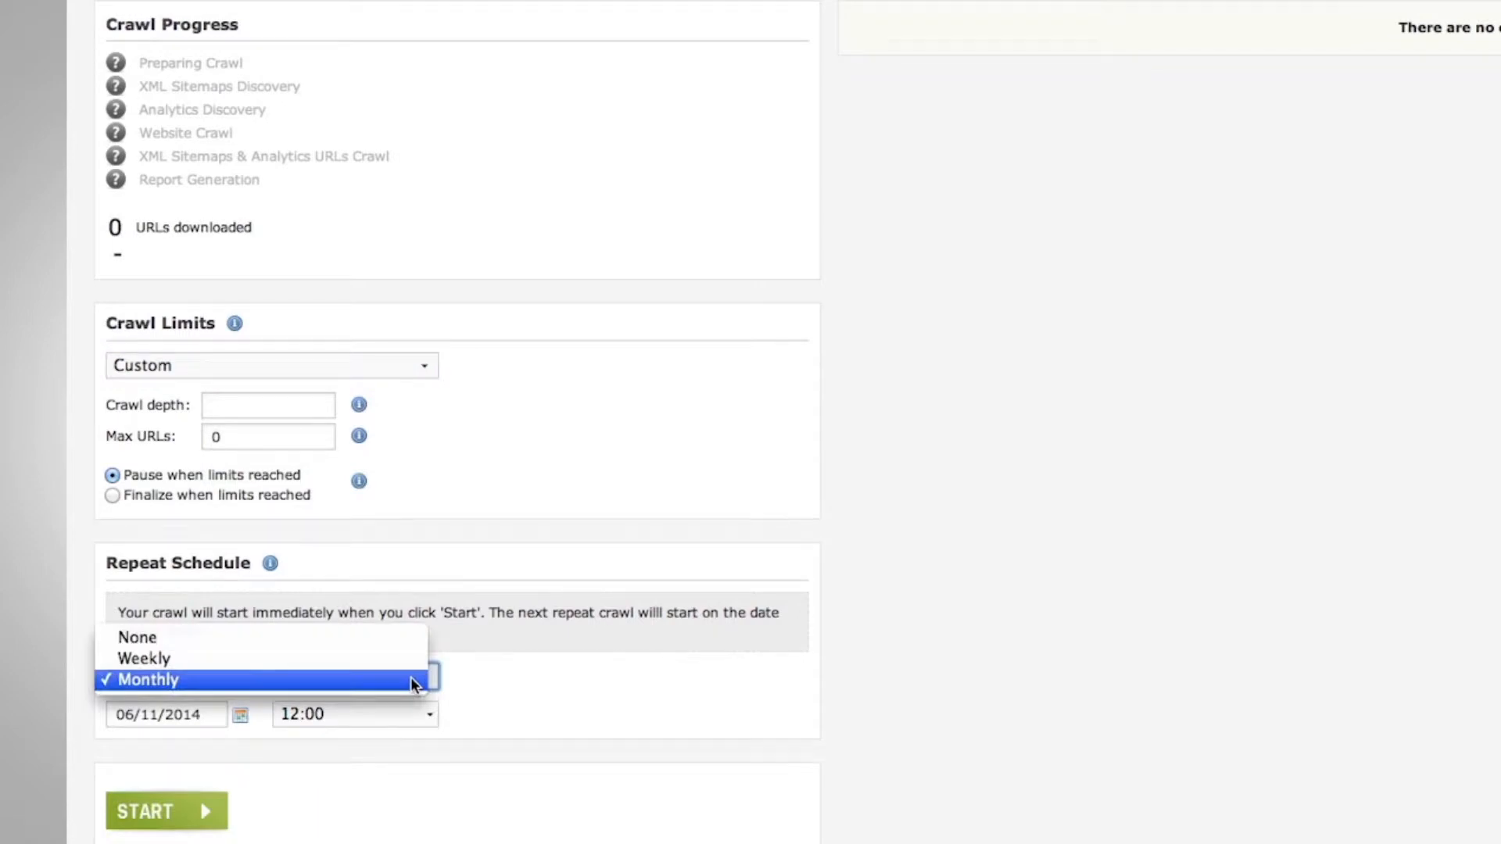
pyautogui.click(545, 692)
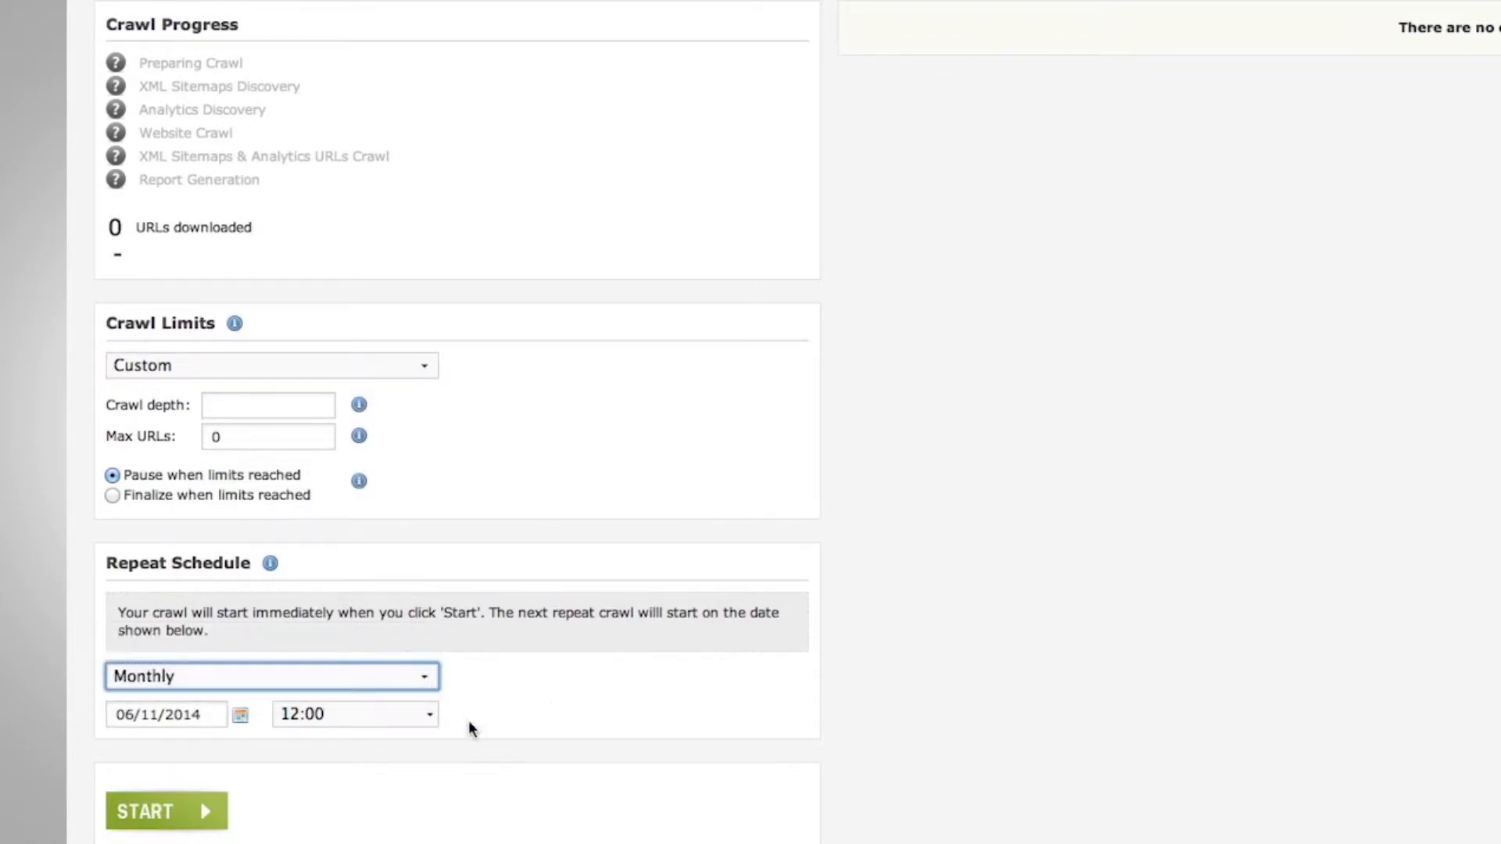
# Launch the example456 crawl.
pyautogui.click(178, 811)
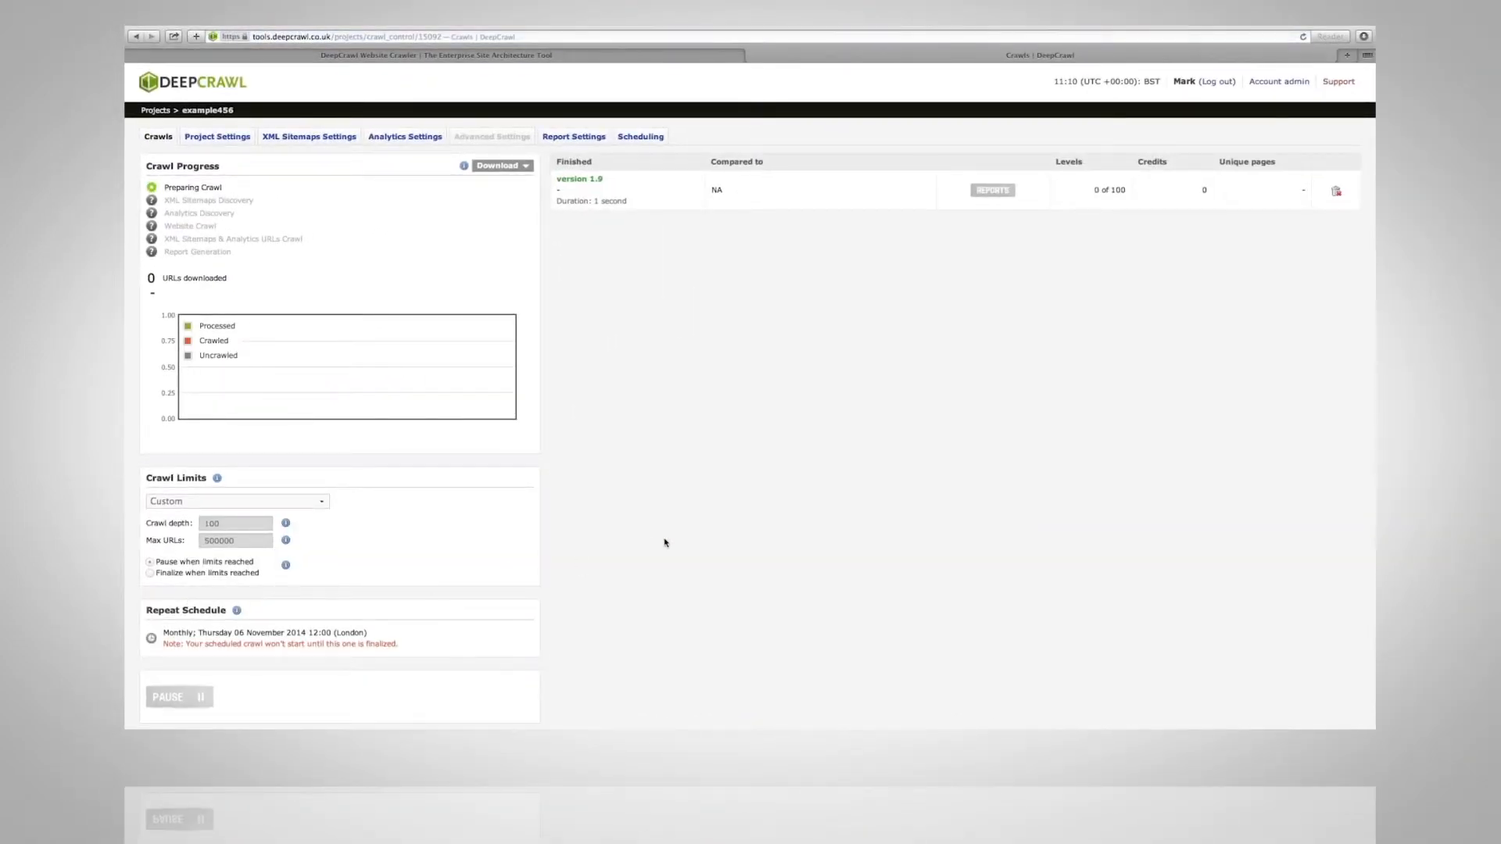
pyautogui.scroll(-2, 666, 543)
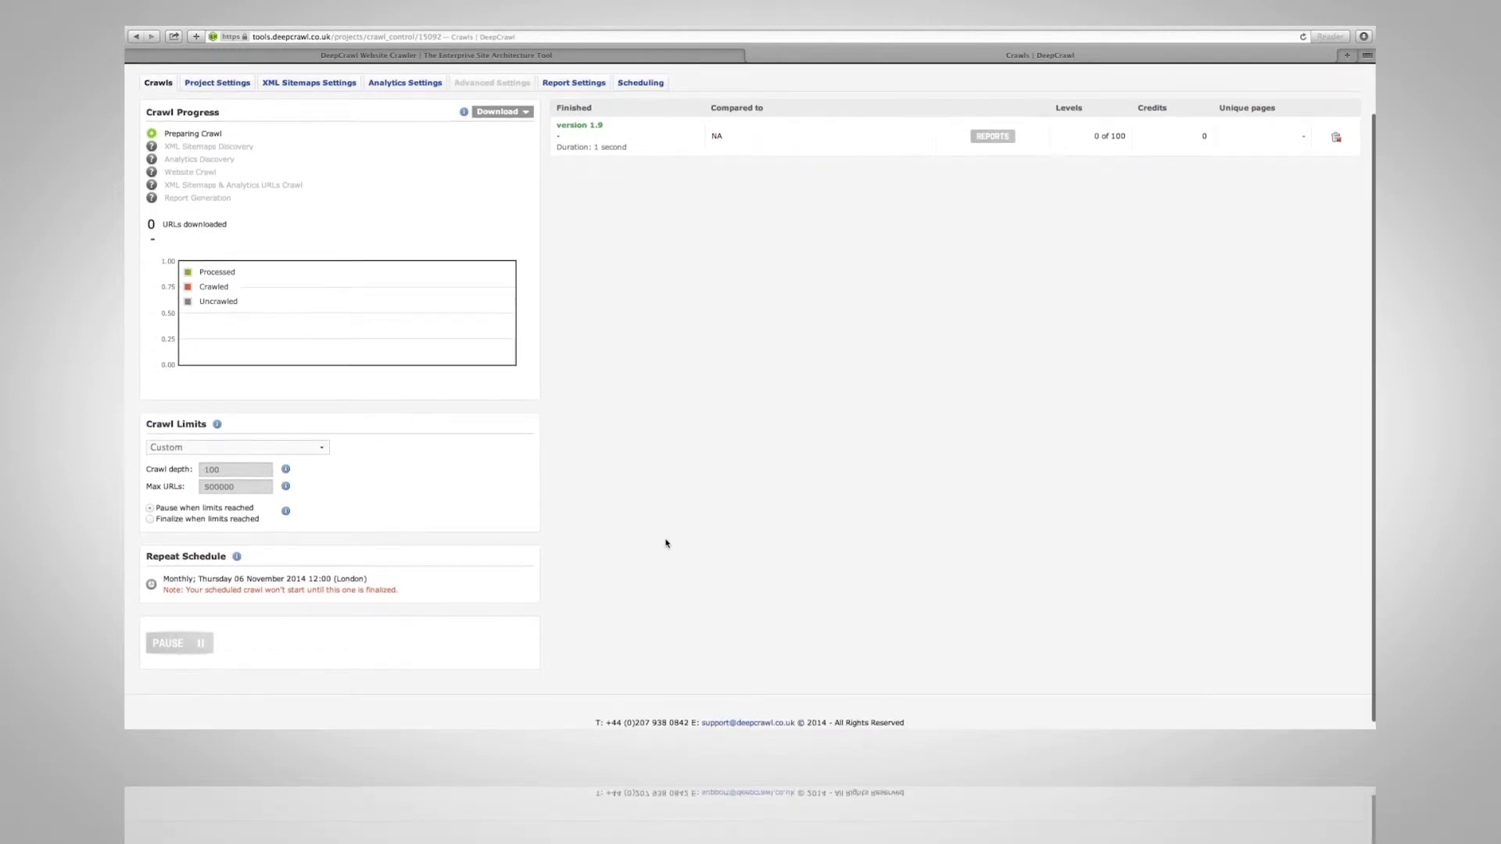
pyautogui.scroll(1, 666, 542)
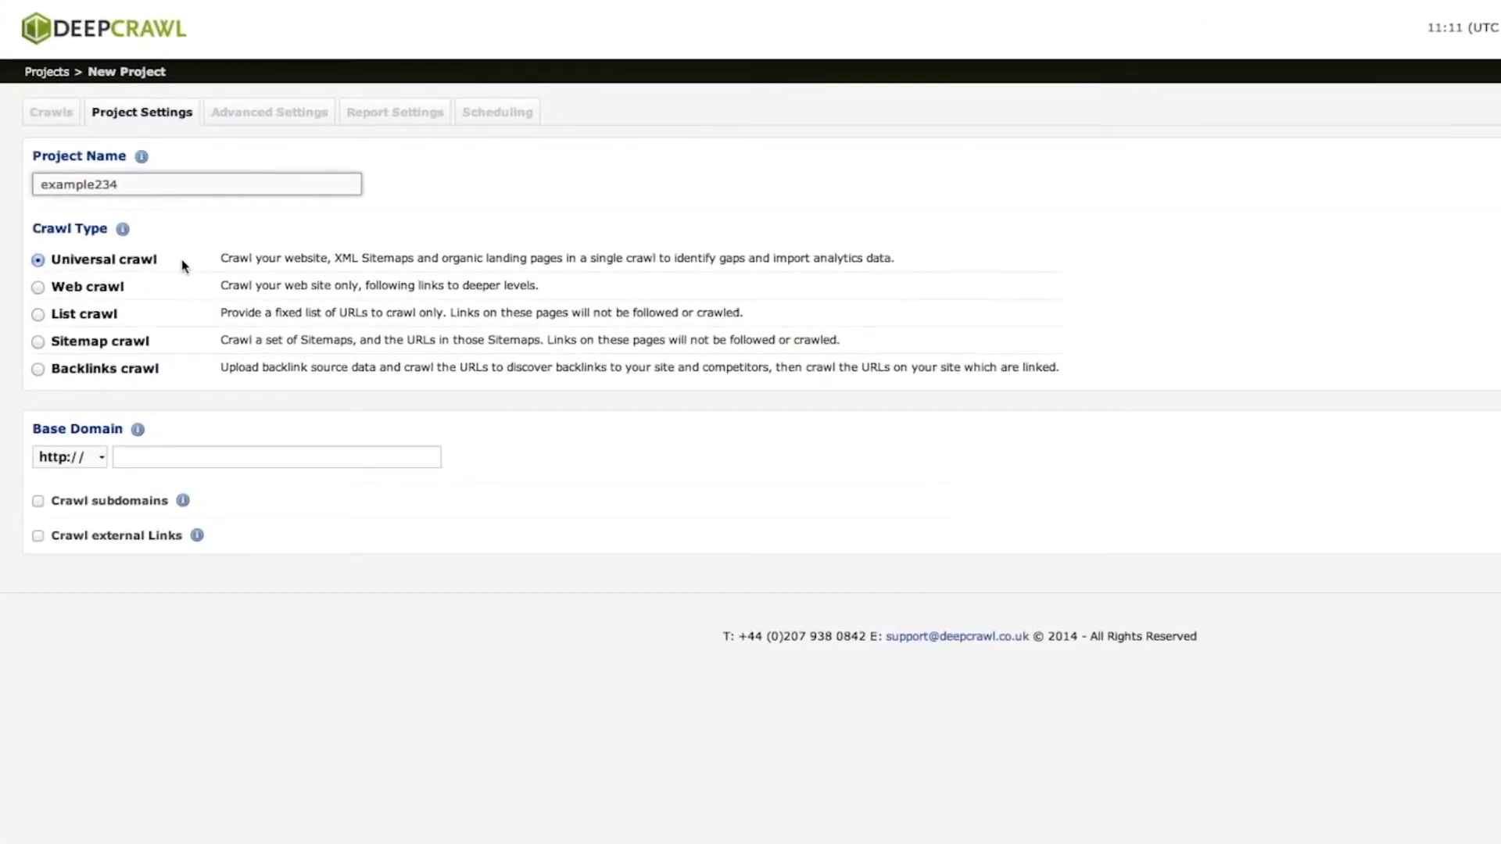
# Switch example234's crawl type from Web crawl to List crawl, ready for a URL list.
pyautogui.click(50, 283)
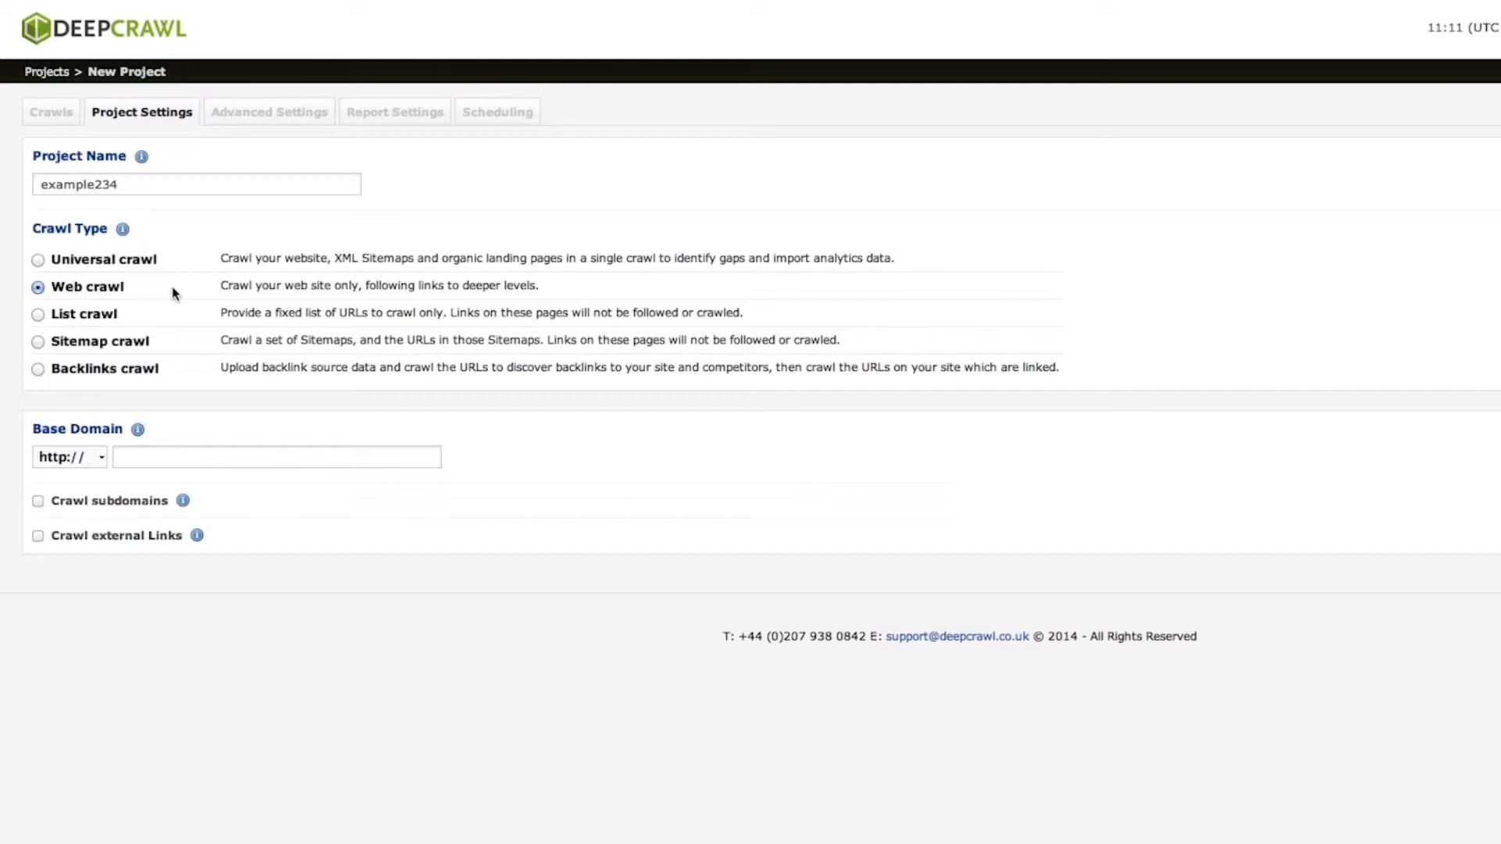
pyautogui.click(39, 315)
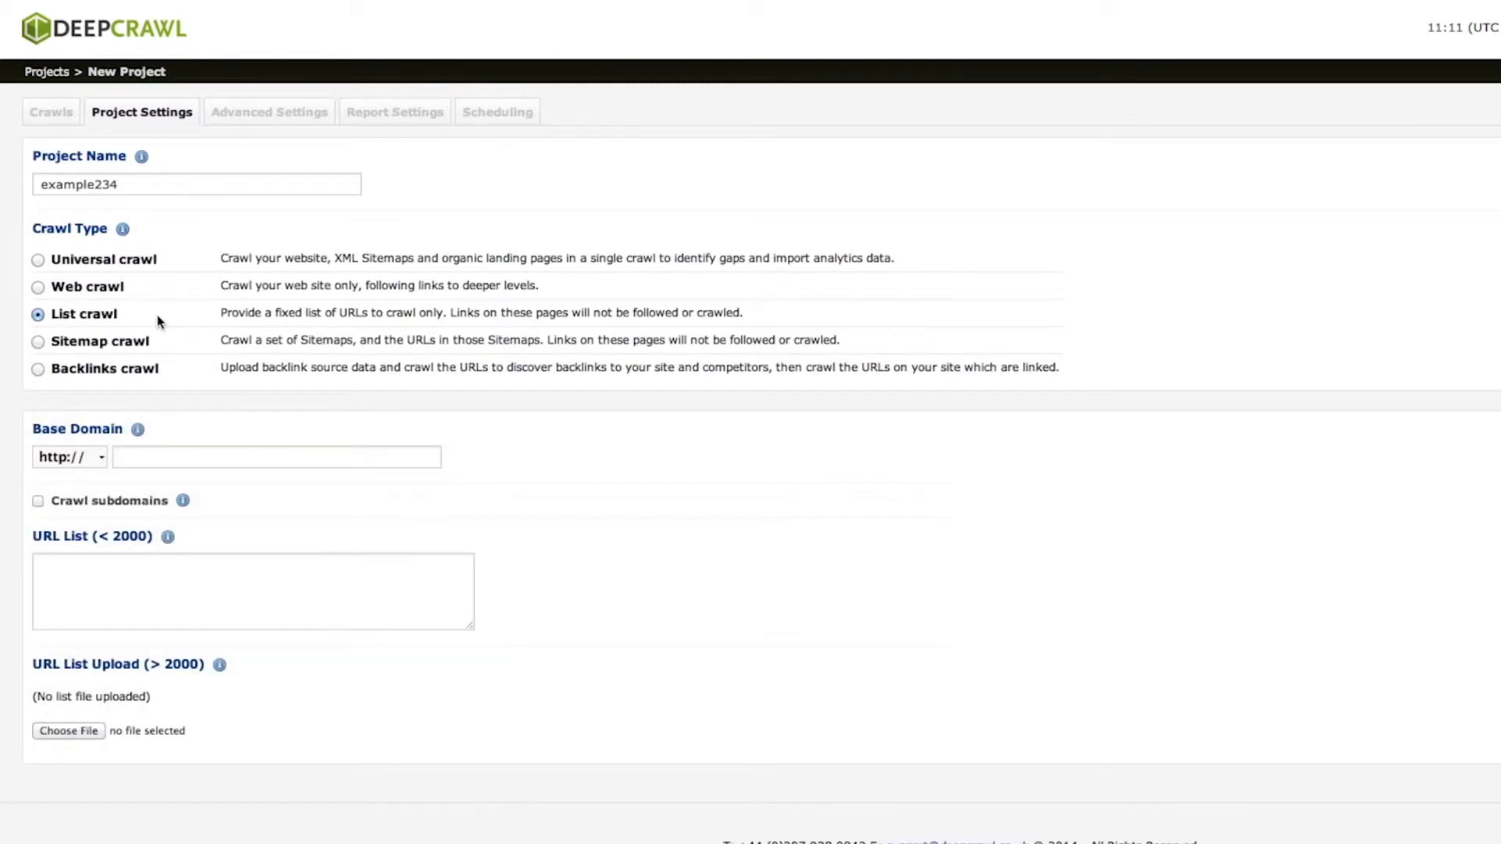
pyautogui.click(236, 559)
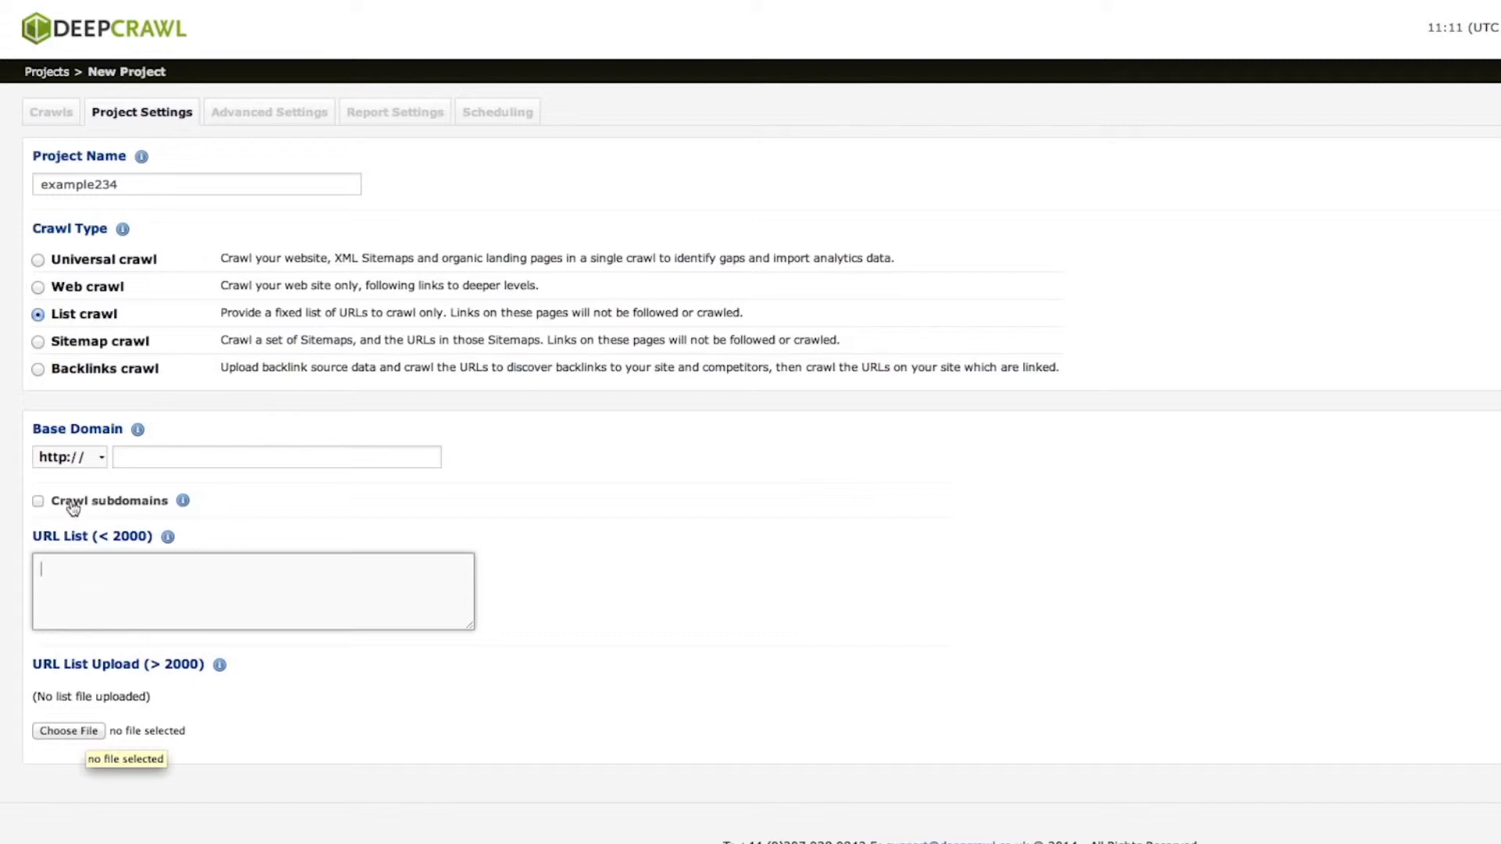
pyautogui.click(37, 344)
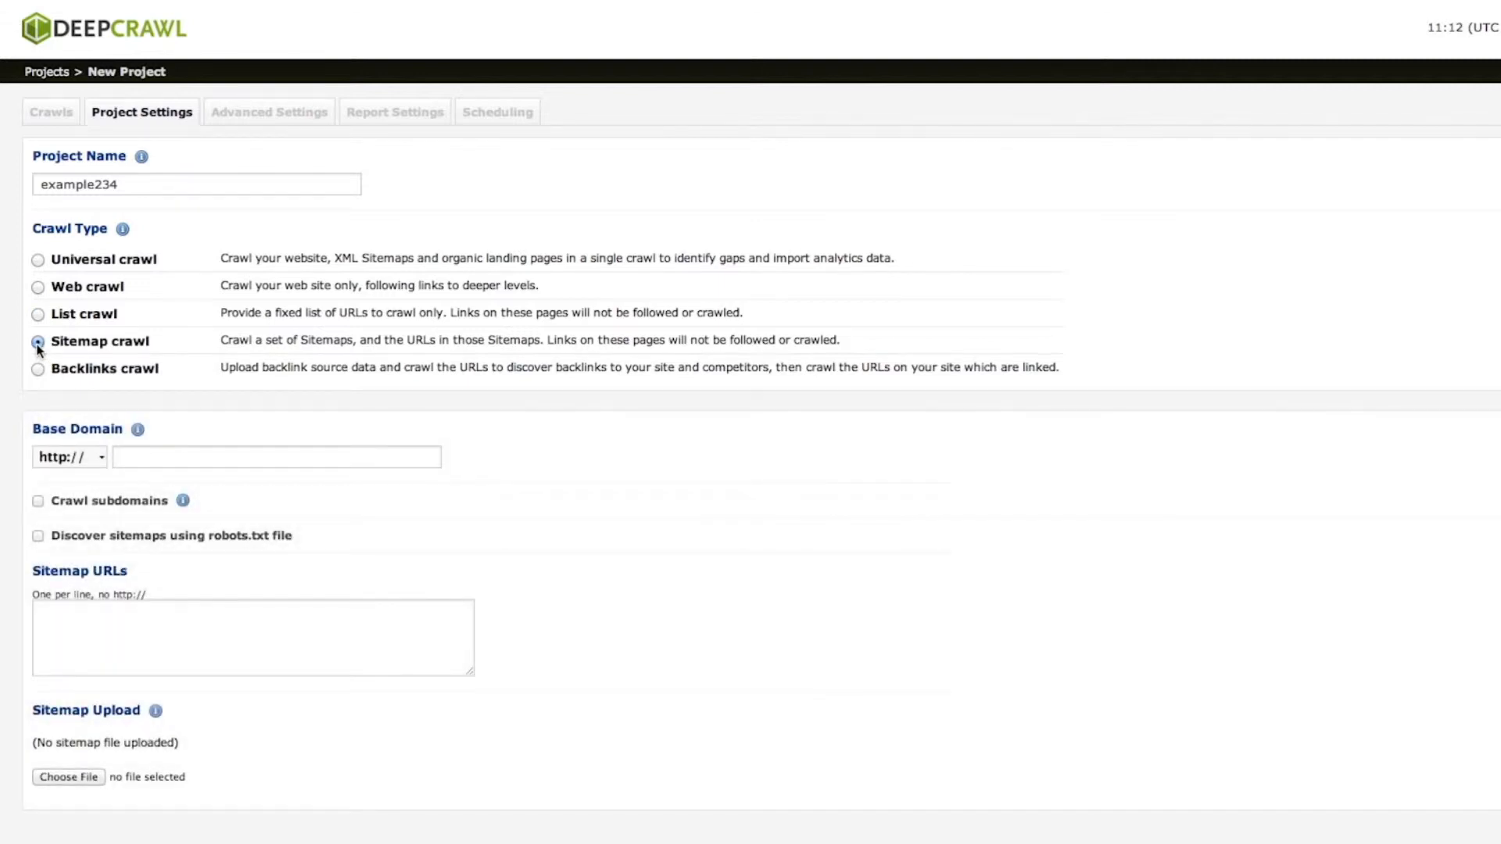
pyautogui.click(195, 459)
pyautogui.write('www.example.com')
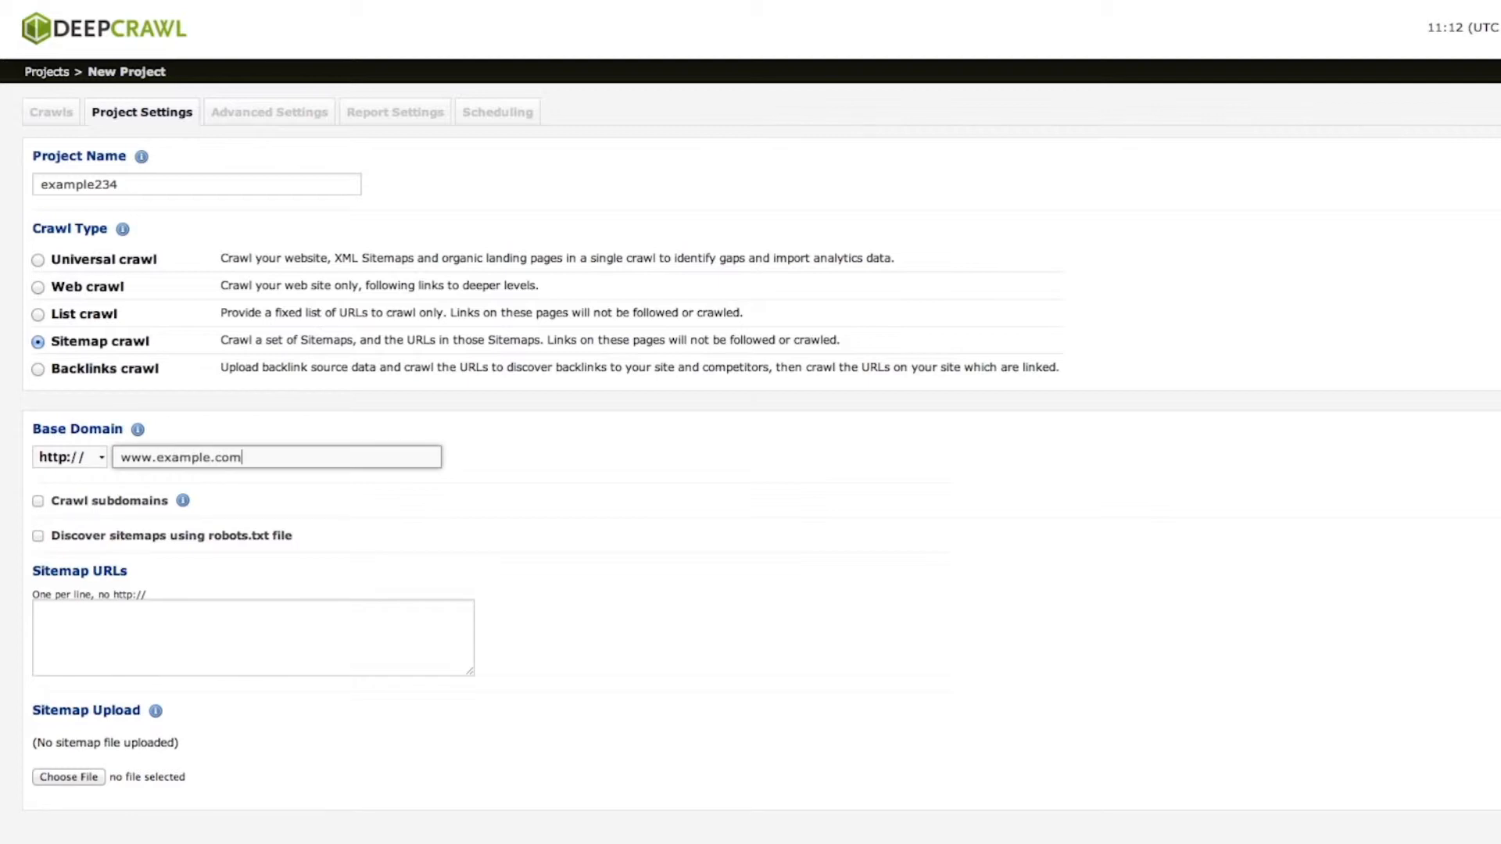
pyautogui.click(37, 537)
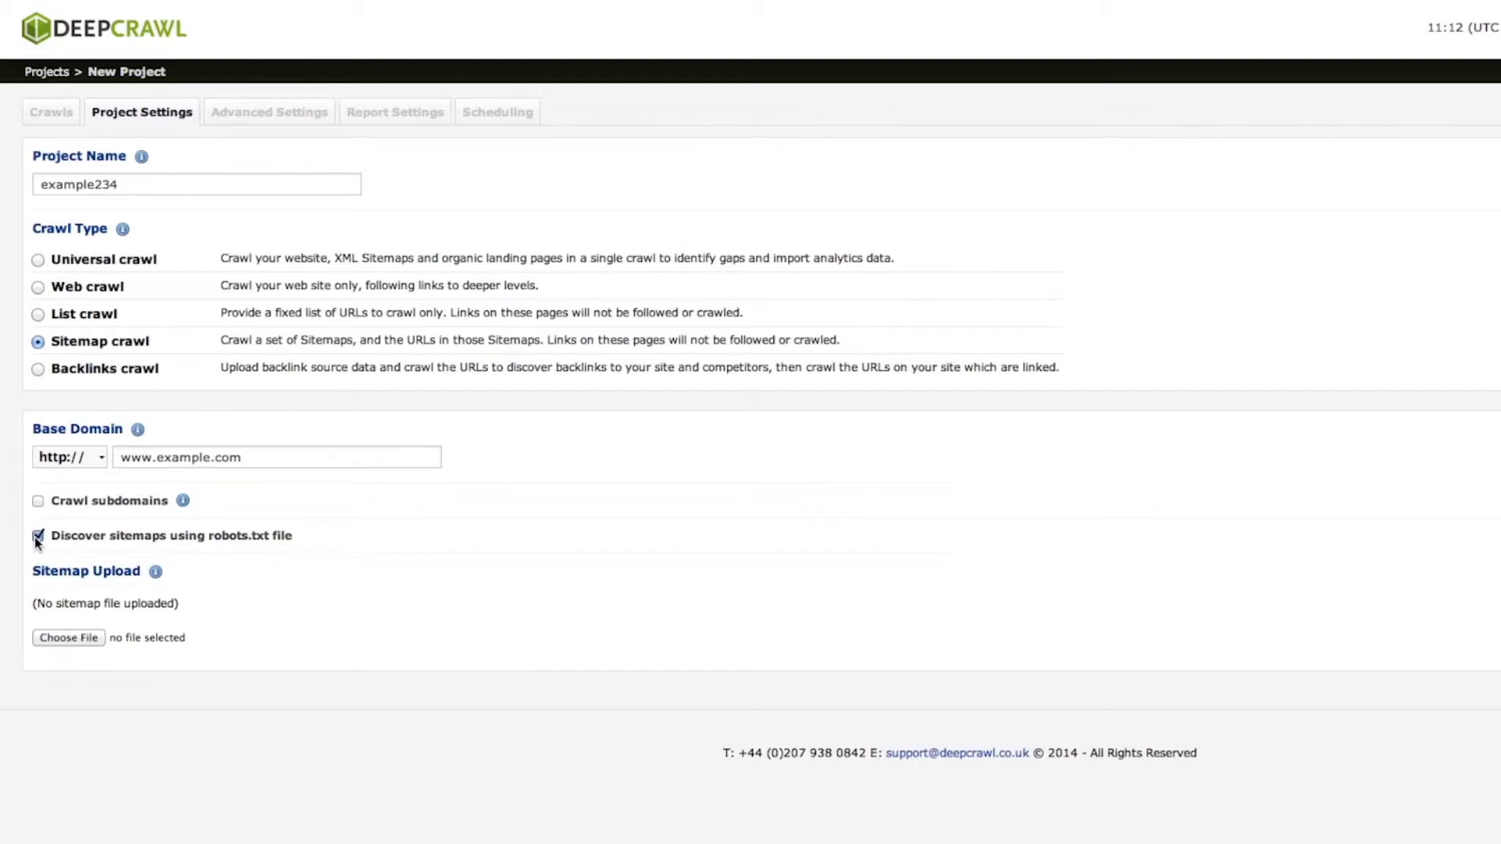
pyautogui.click(36, 536)
pyautogui.click(121, 631)
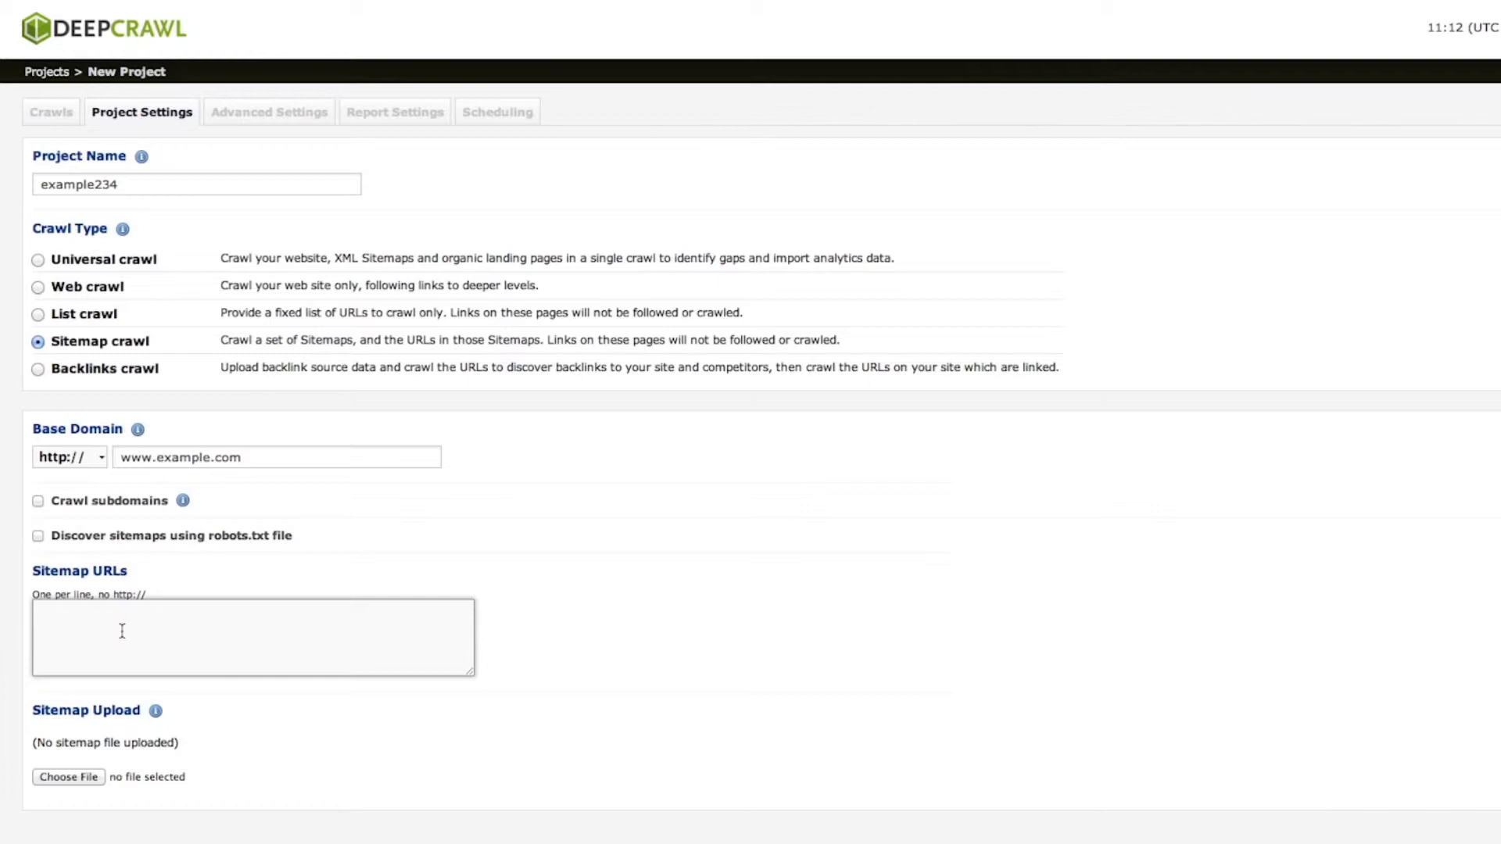
pyautogui.click(37, 369)
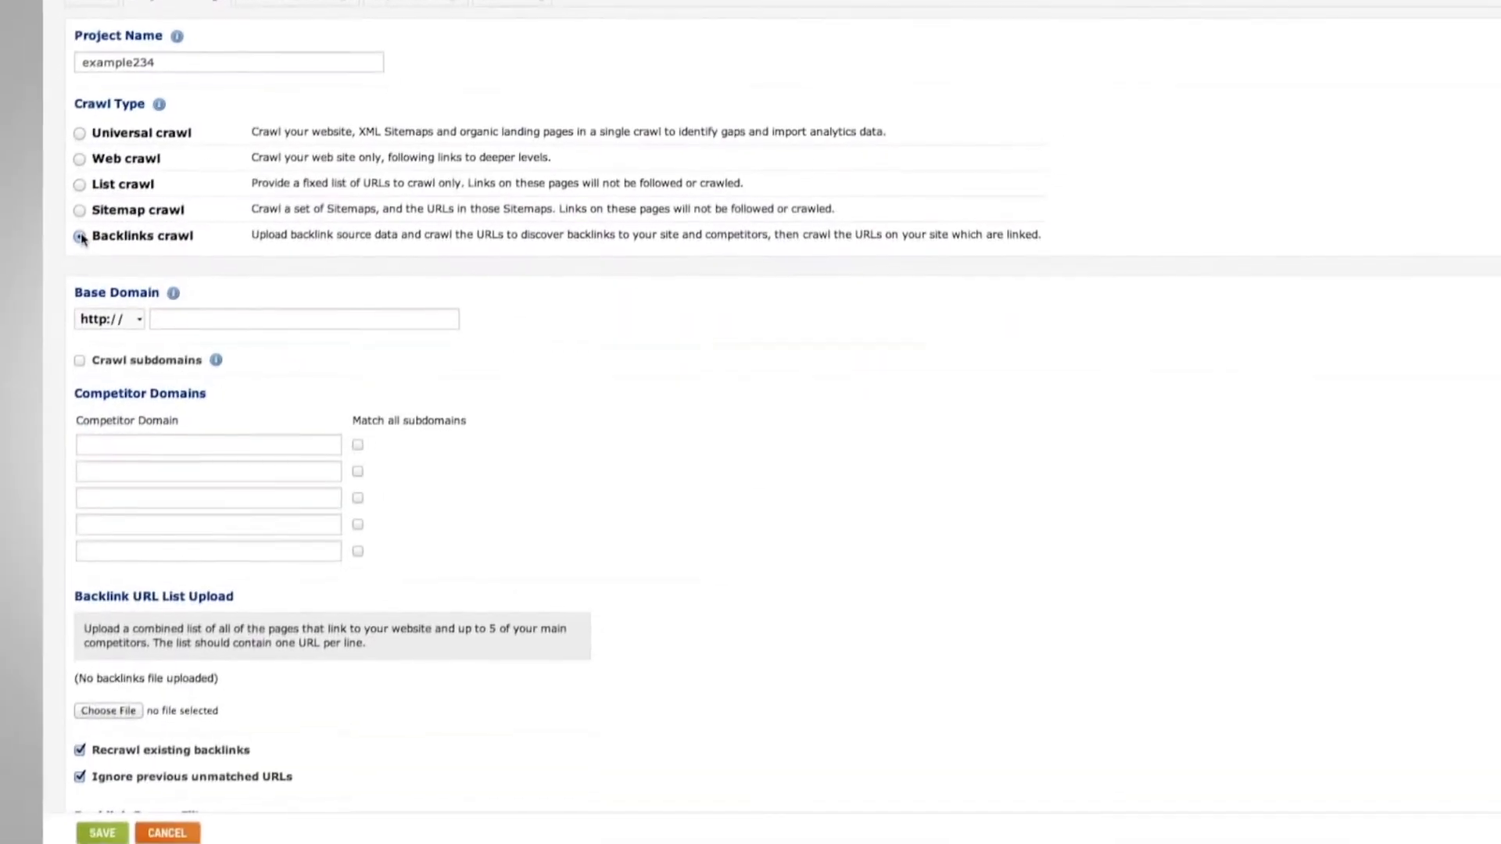
pyautogui.click(168, 319)
pyautogui.write('www.example.com')
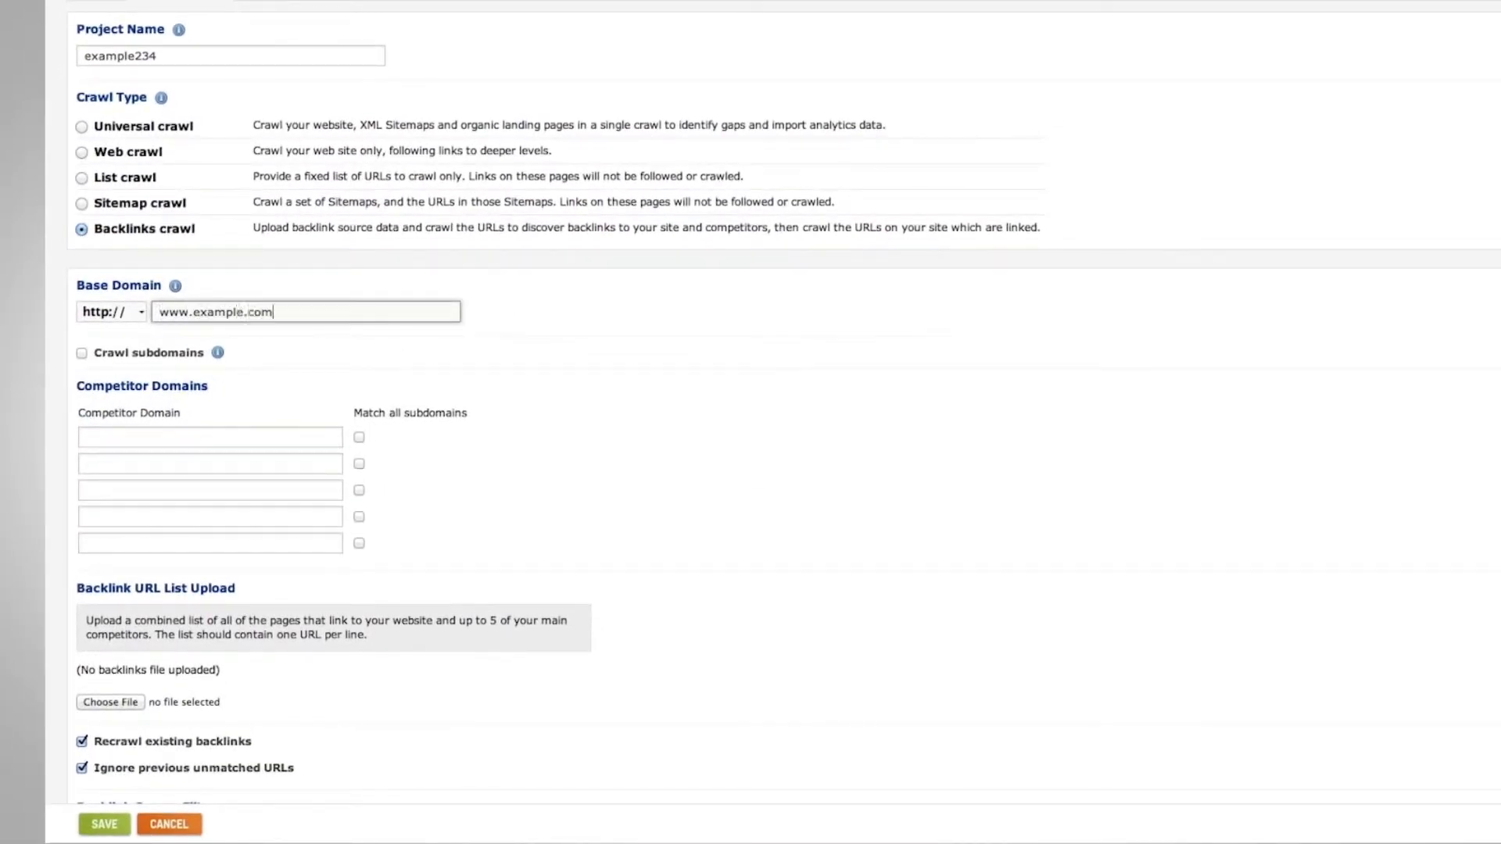
pyautogui.click(218, 435)
pyautogui.write('www.')
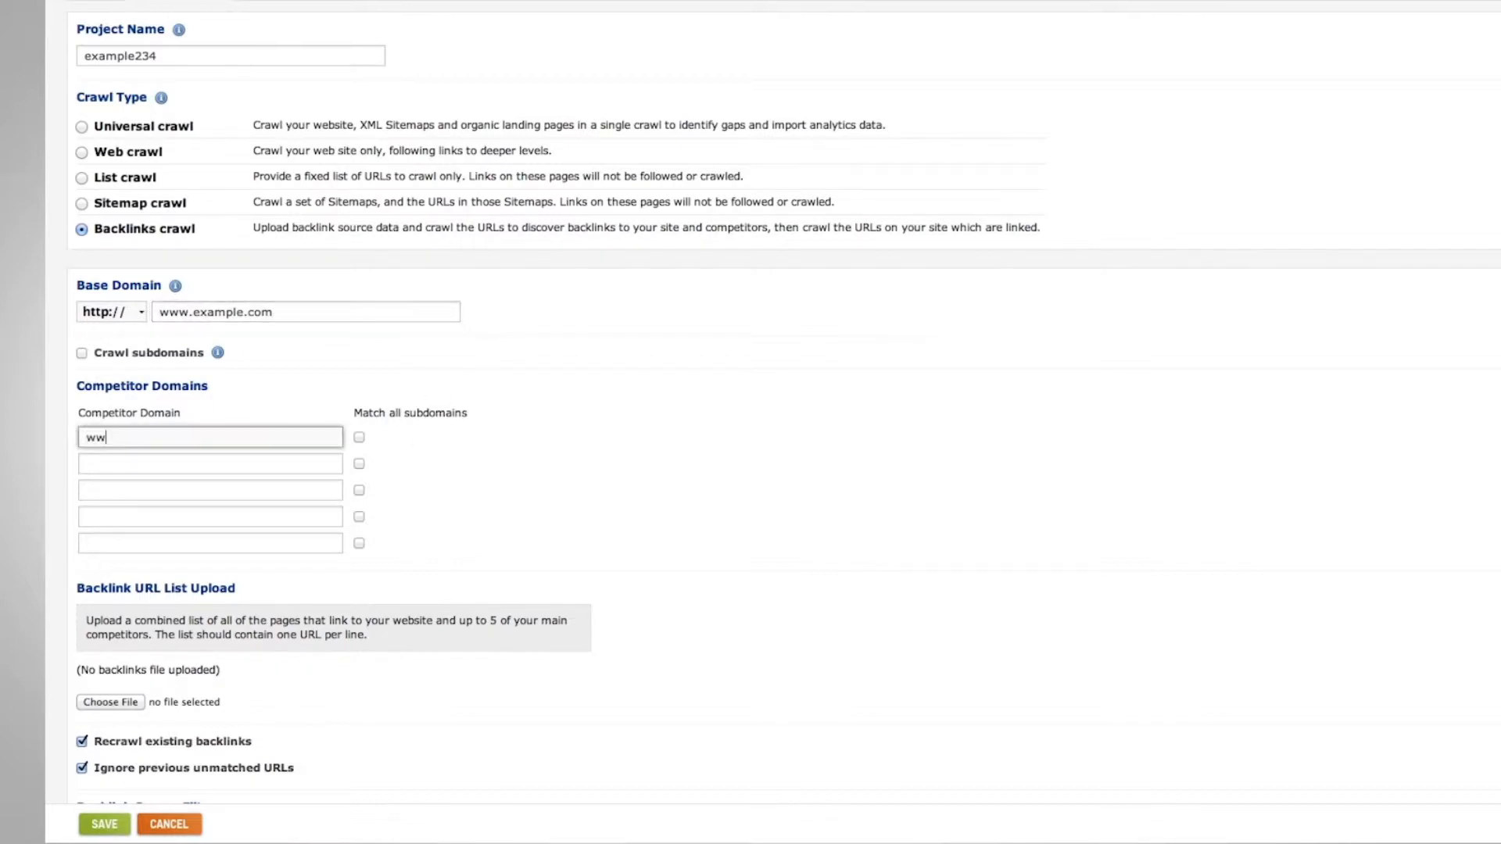
pyautogui.write('competitor.com')
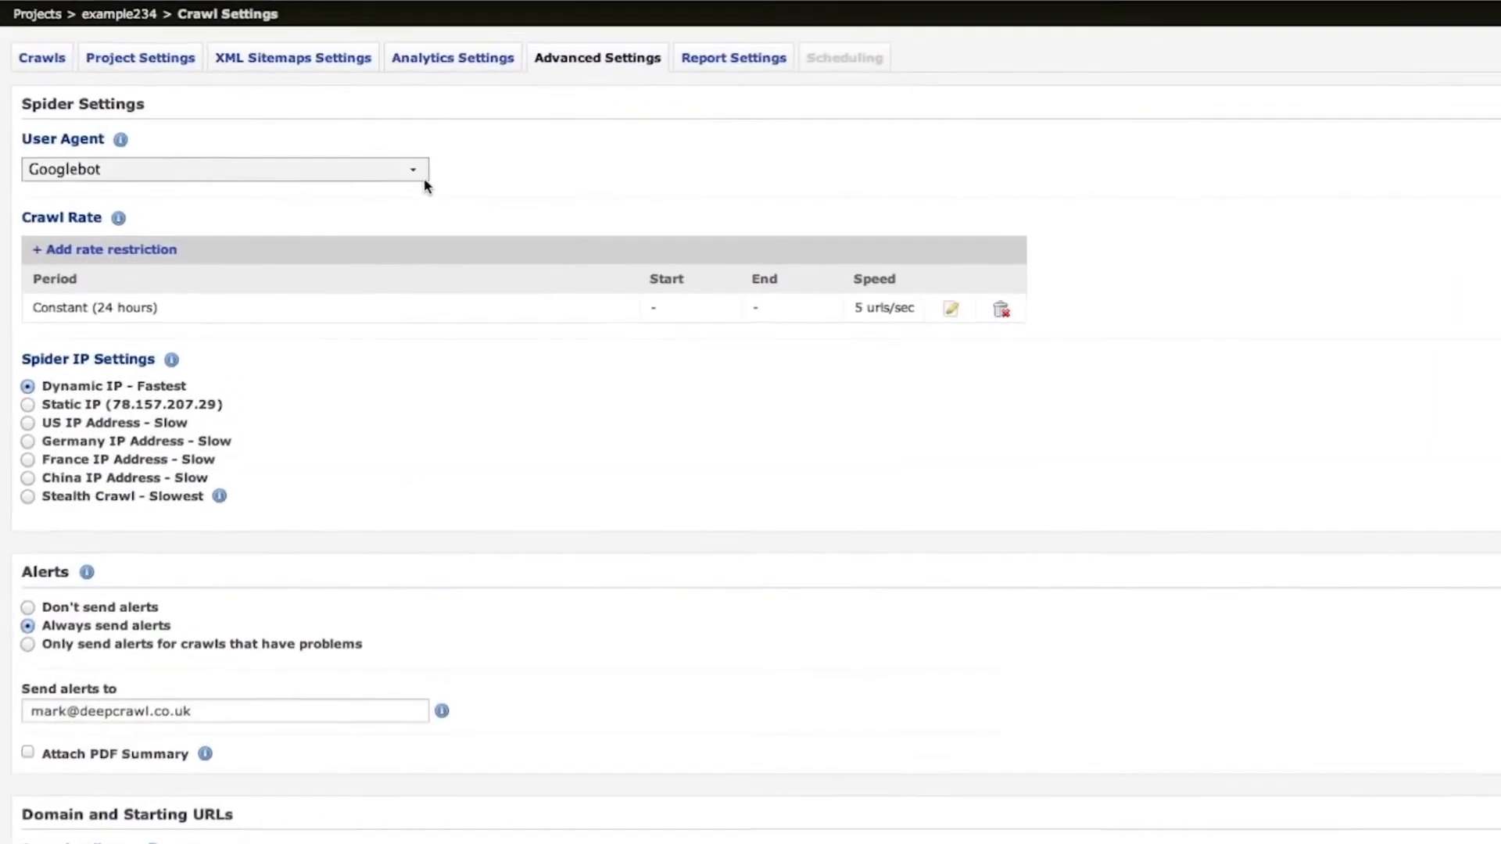
# Keep Googlebot as user agent and change the constant crawl-rate restriction period to weekly.
pyautogui.click(383, 206)
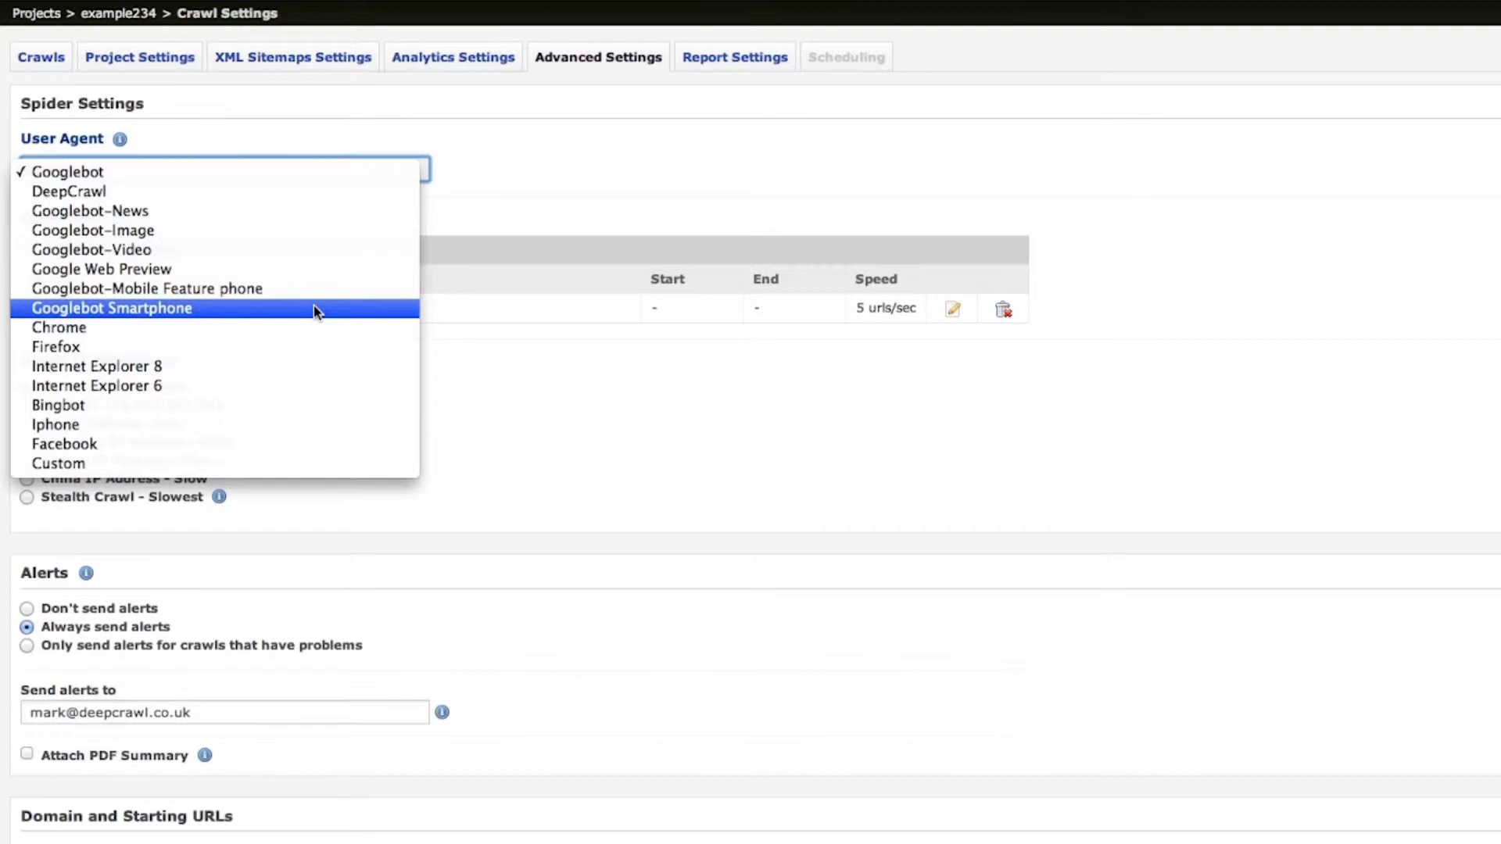
pyautogui.click(100, 172)
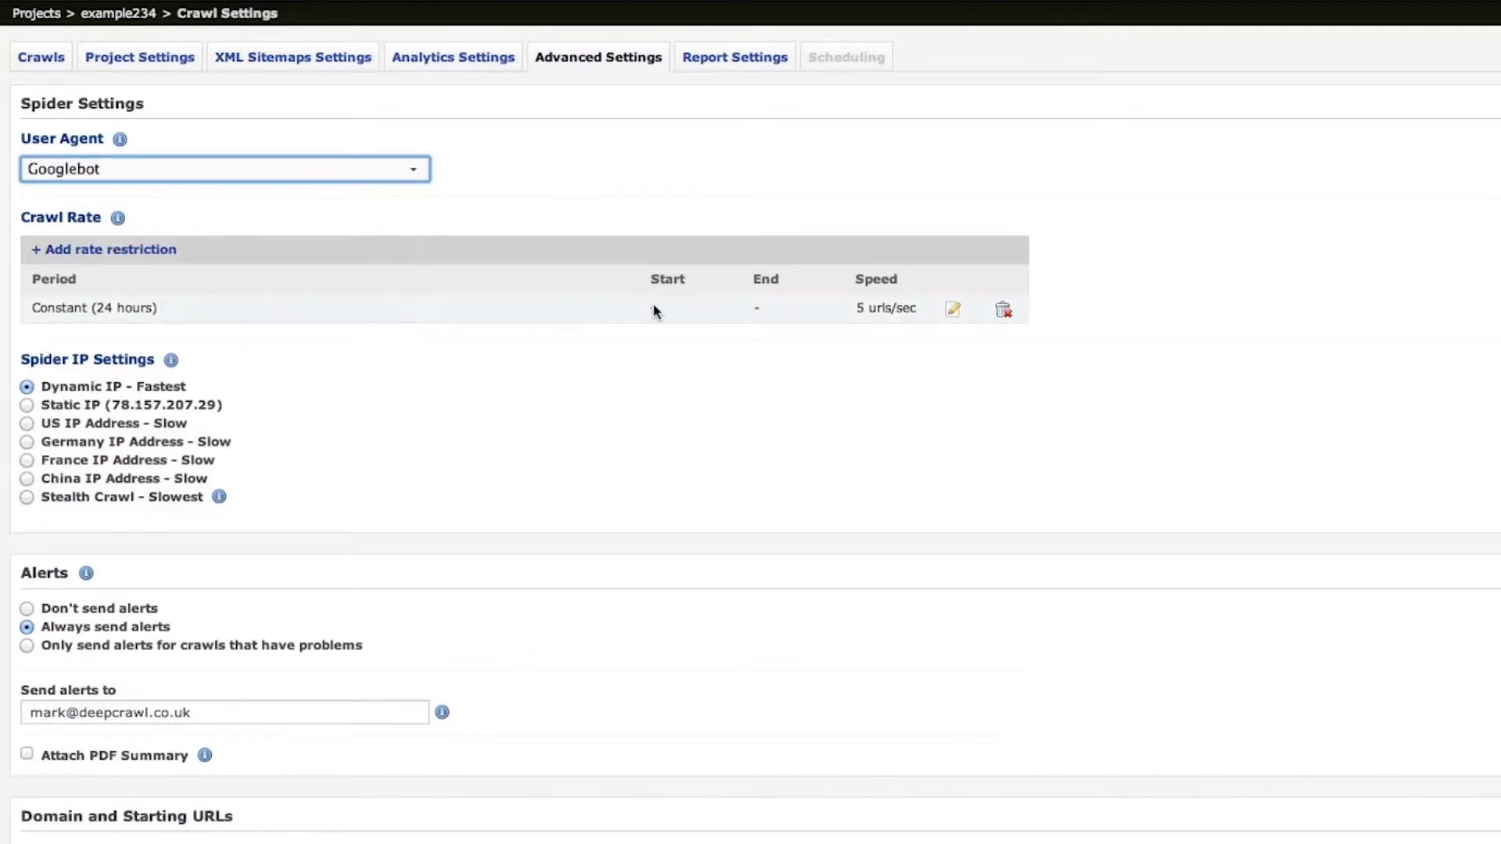
pyautogui.click(949, 311)
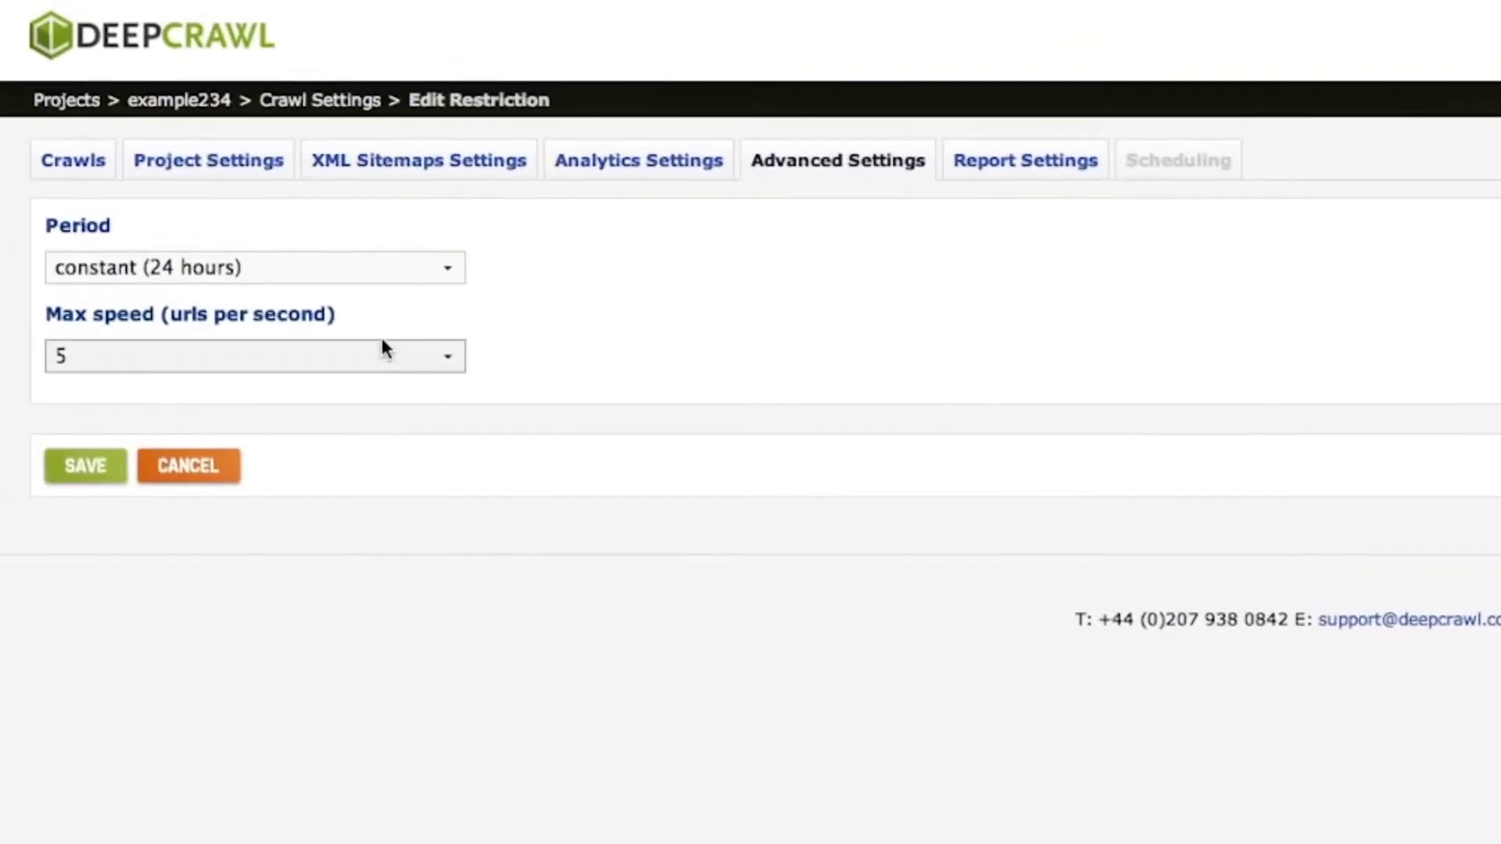
pyautogui.click(313, 193)
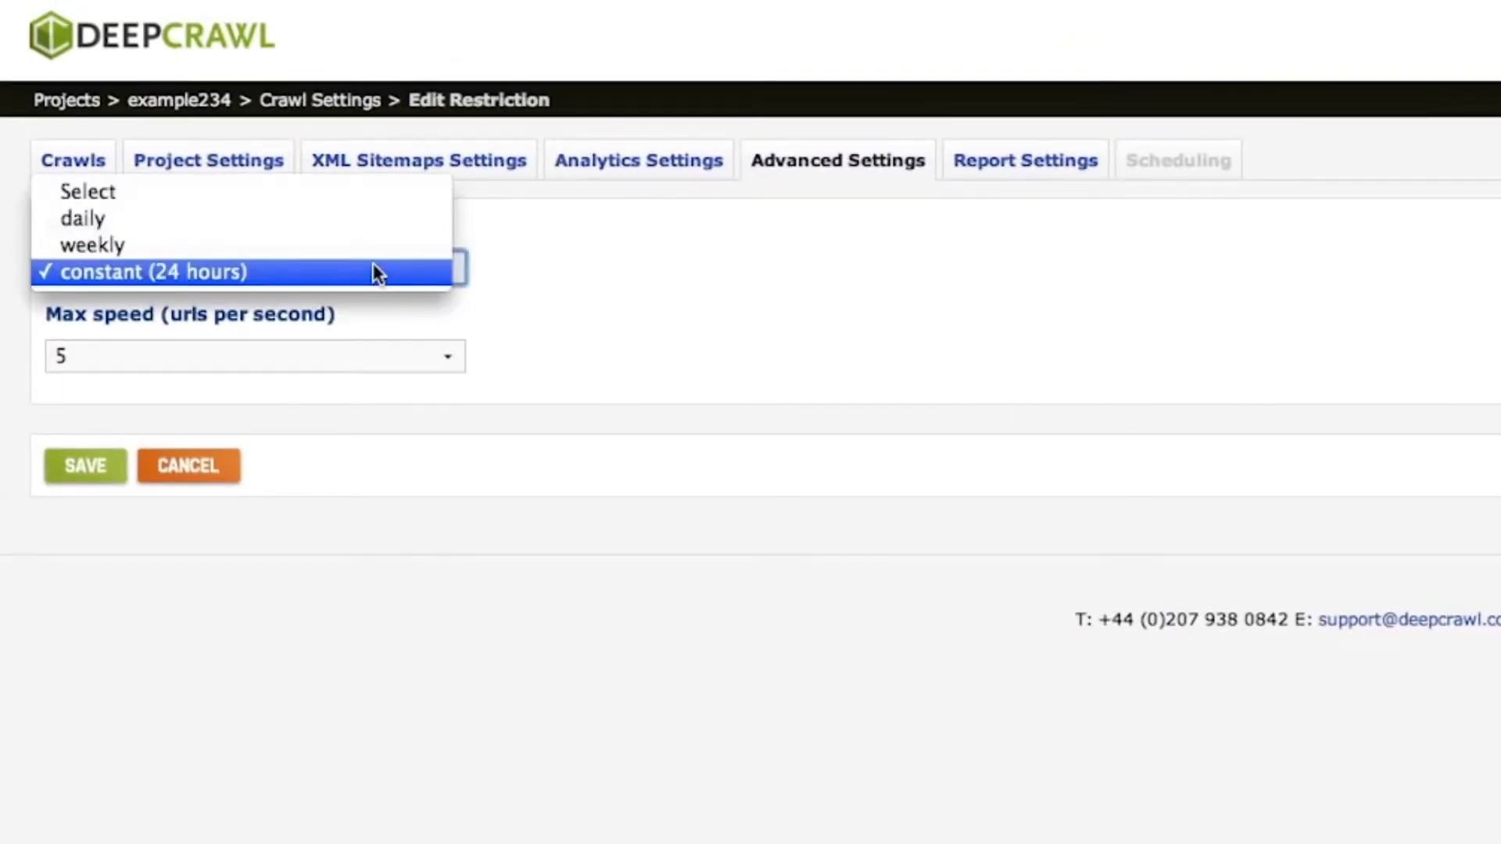
pyautogui.click(324, 244)
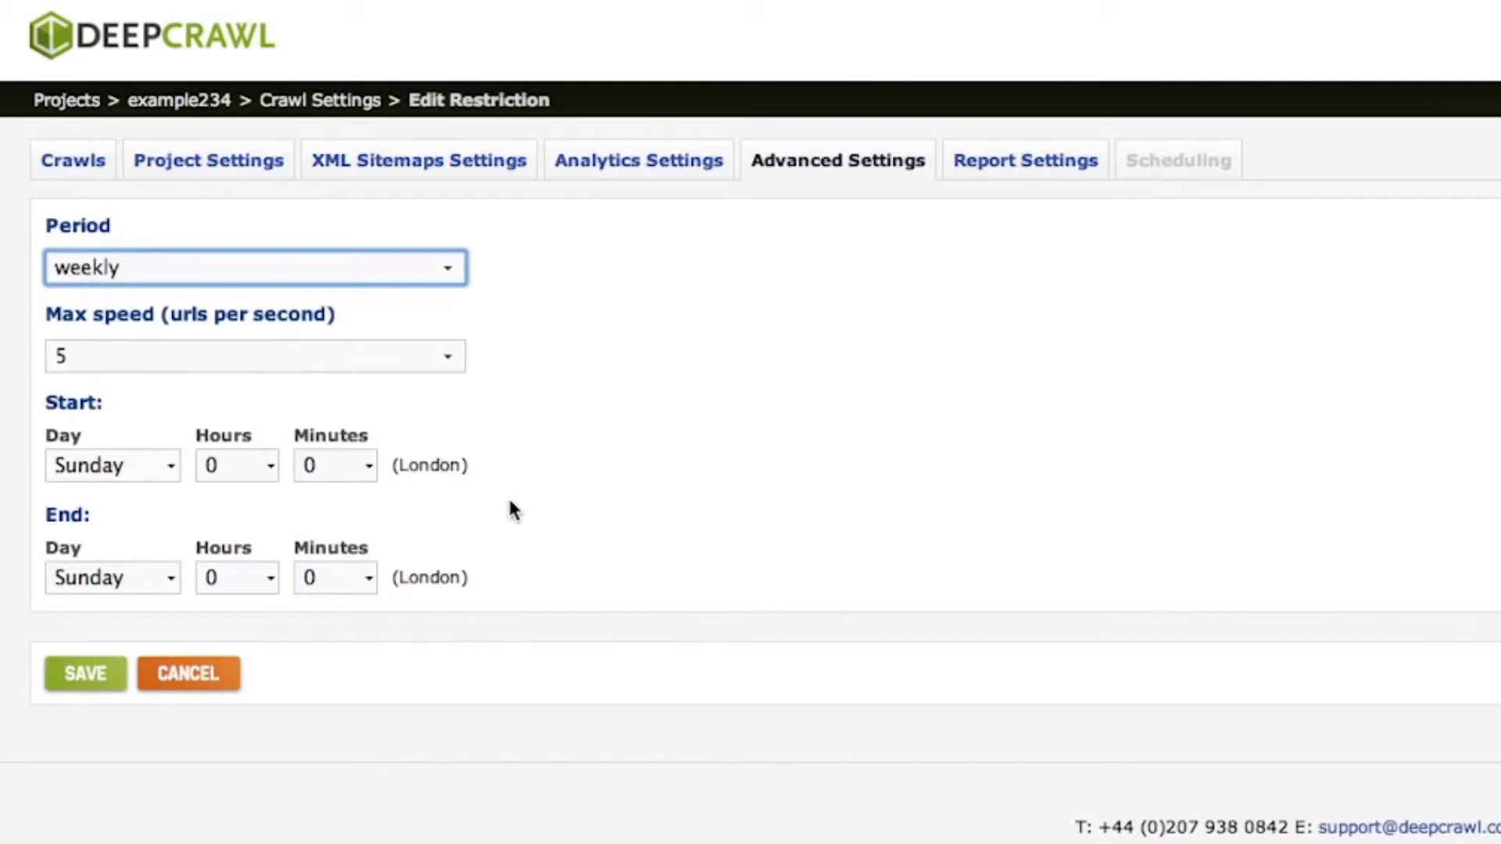
# Save the weekly restriction and set the spider IP setting to Stealth Crawl - Slowest.
pyautogui.click(85, 674)
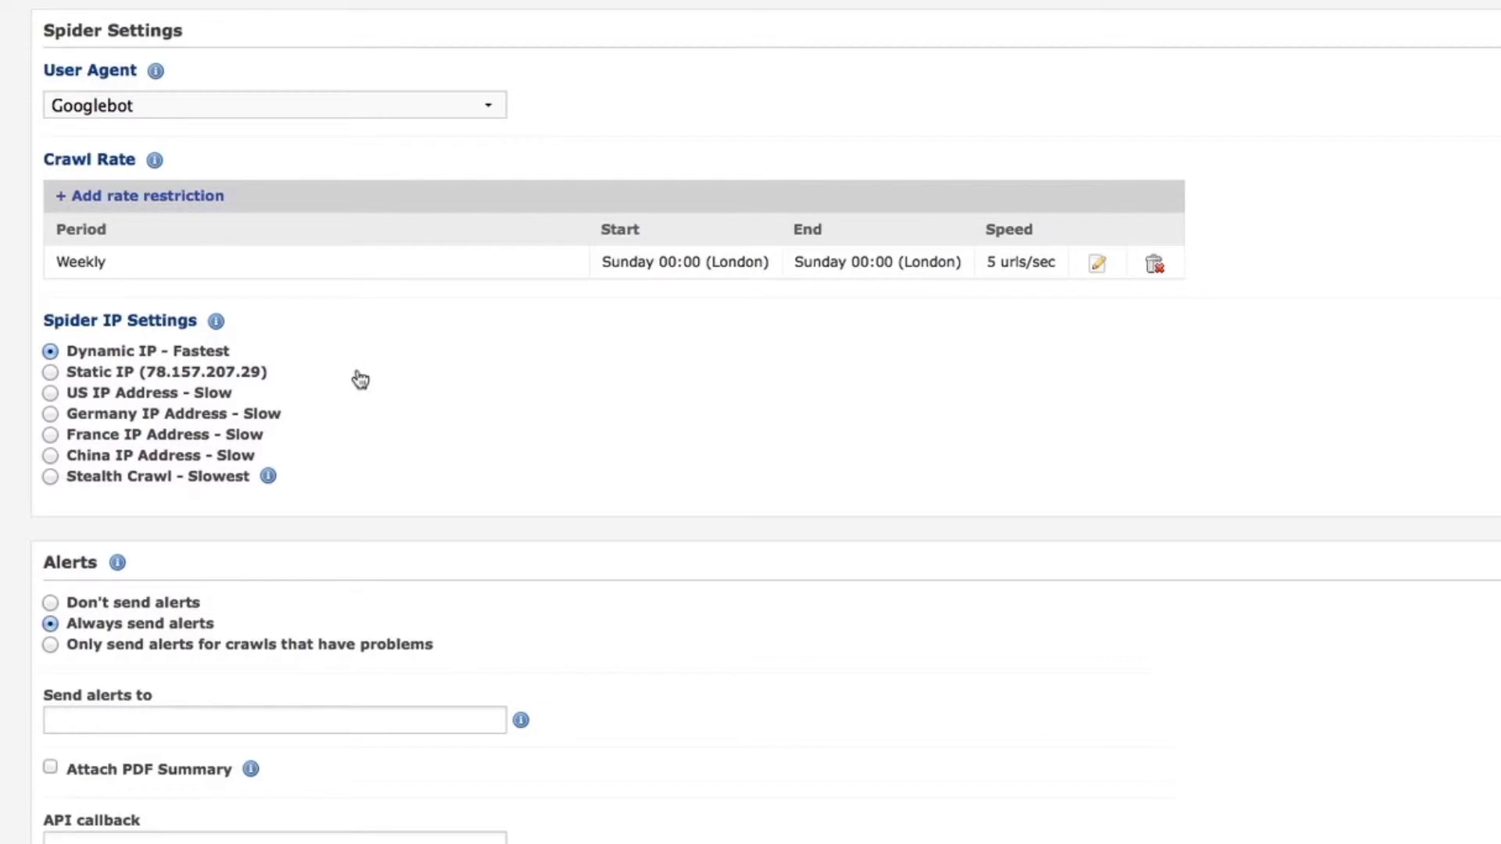
pyautogui.click(57, 480)
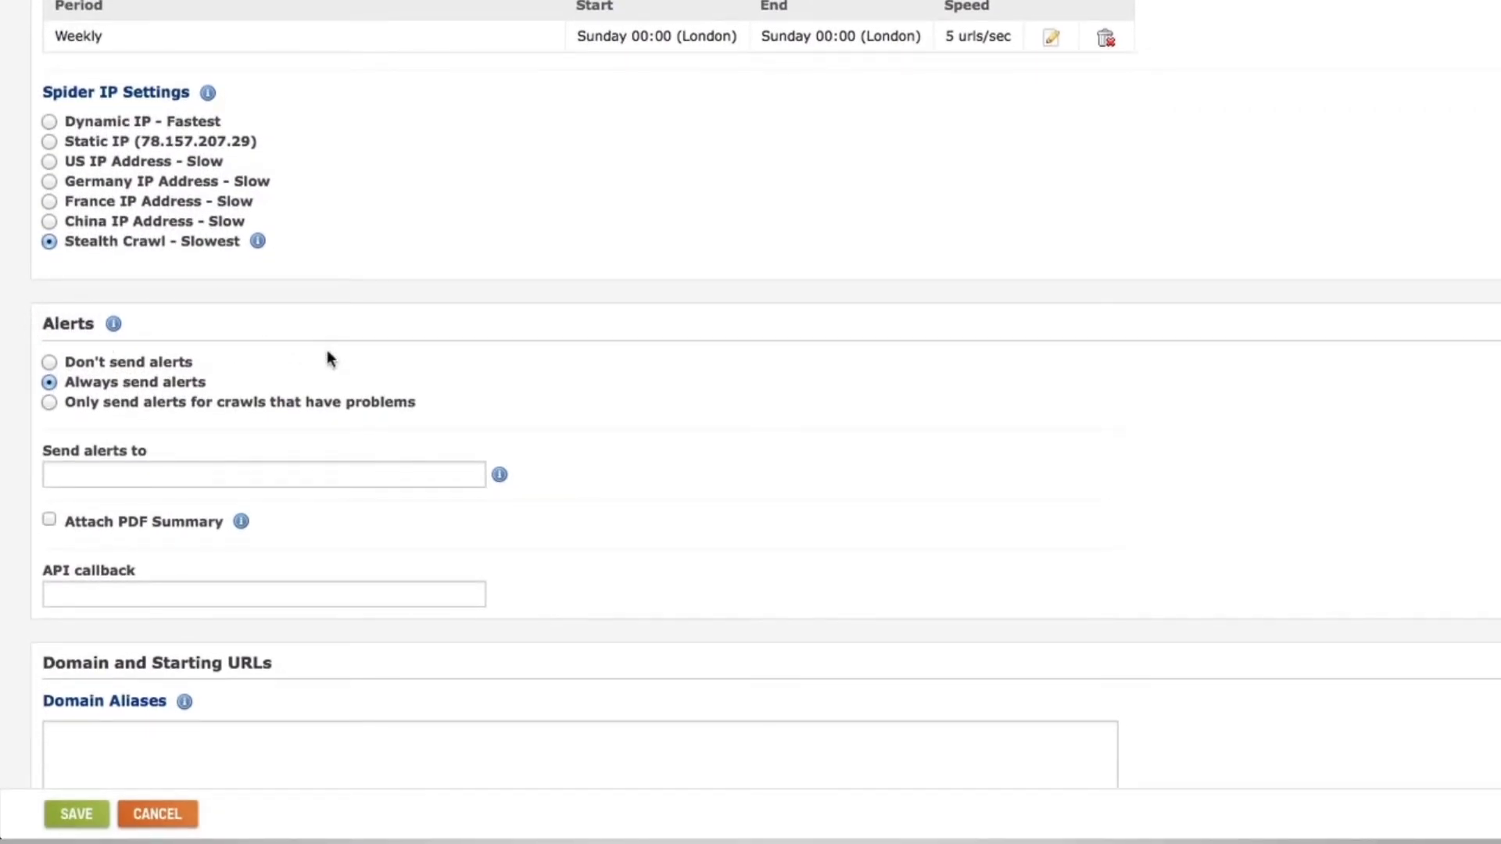
# Enter two comma-separated e-mail addresses in the 'Send alerts to' field.
pyautogui.click(242, 471)
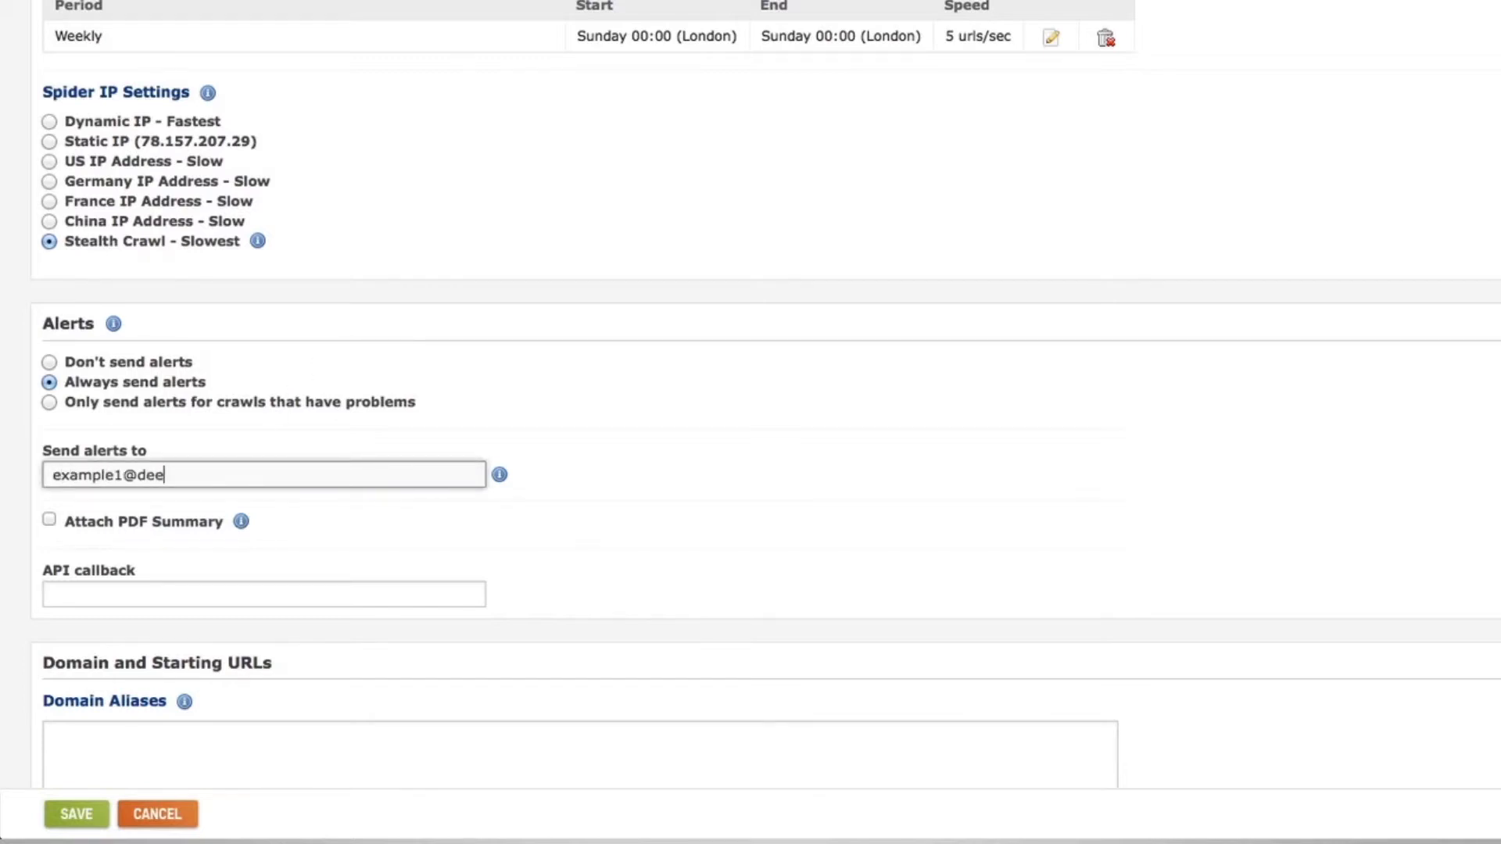
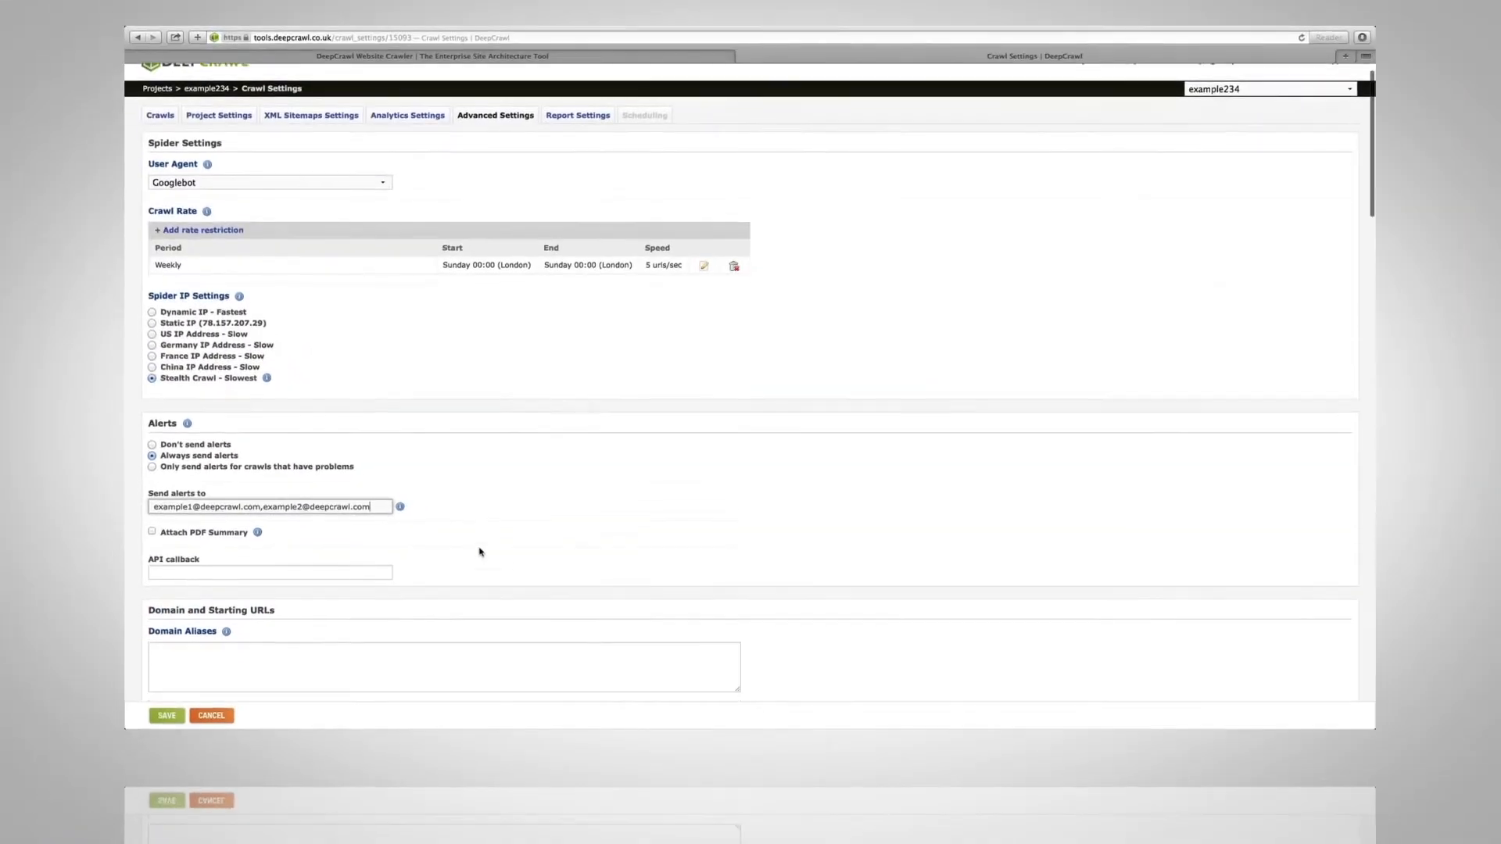
pyautogui.scroll(-10, 479, 552)
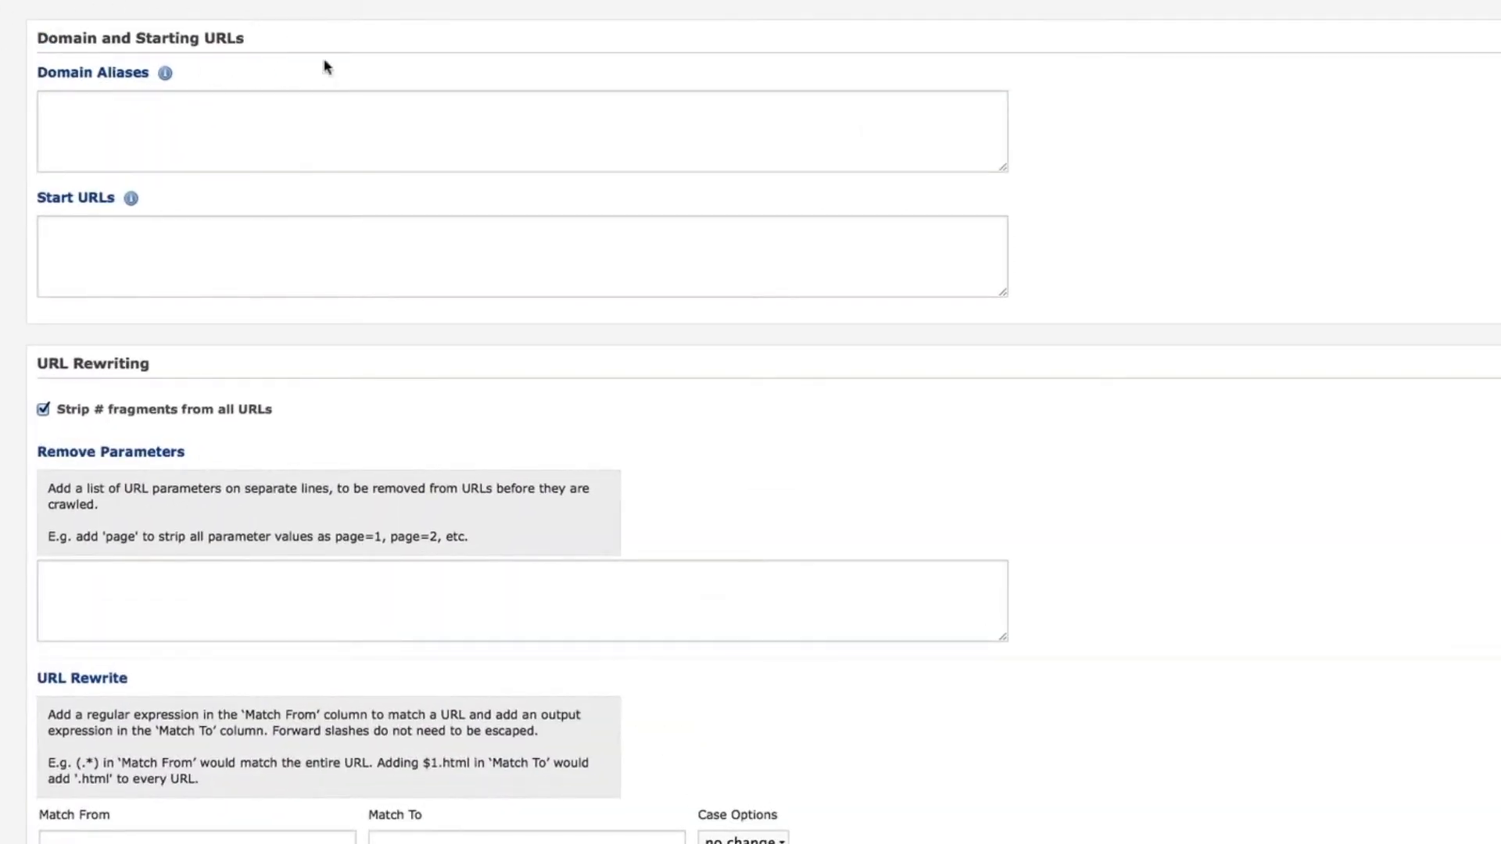
pyautogui.click(298, 104)
pyautogui.write('*.exam')
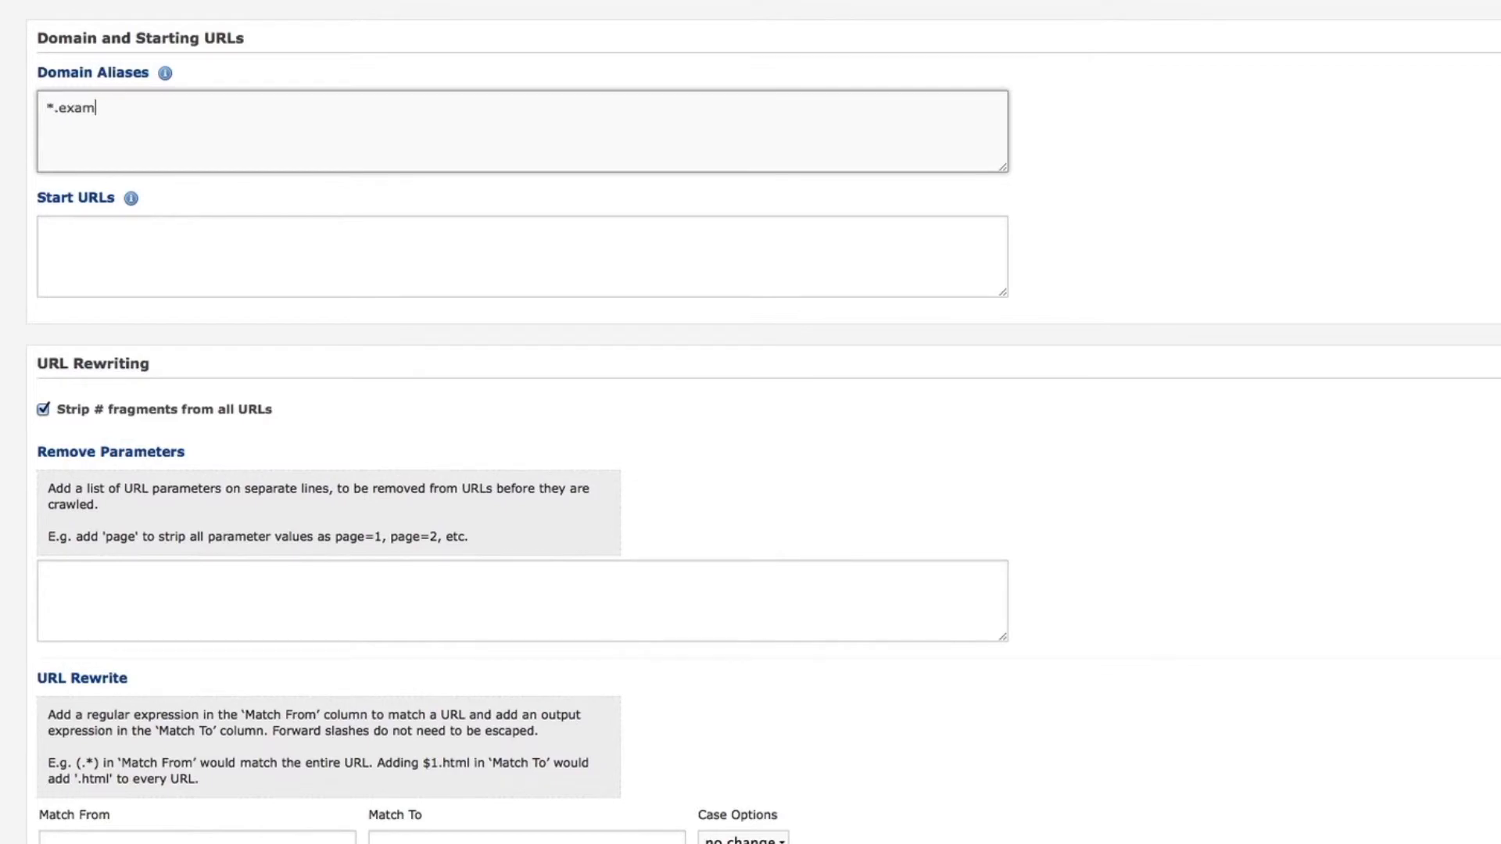
pyautogui.write('ple.com')
pyautogui.click(247, 240)
pyautogui.write('www.example.com/')
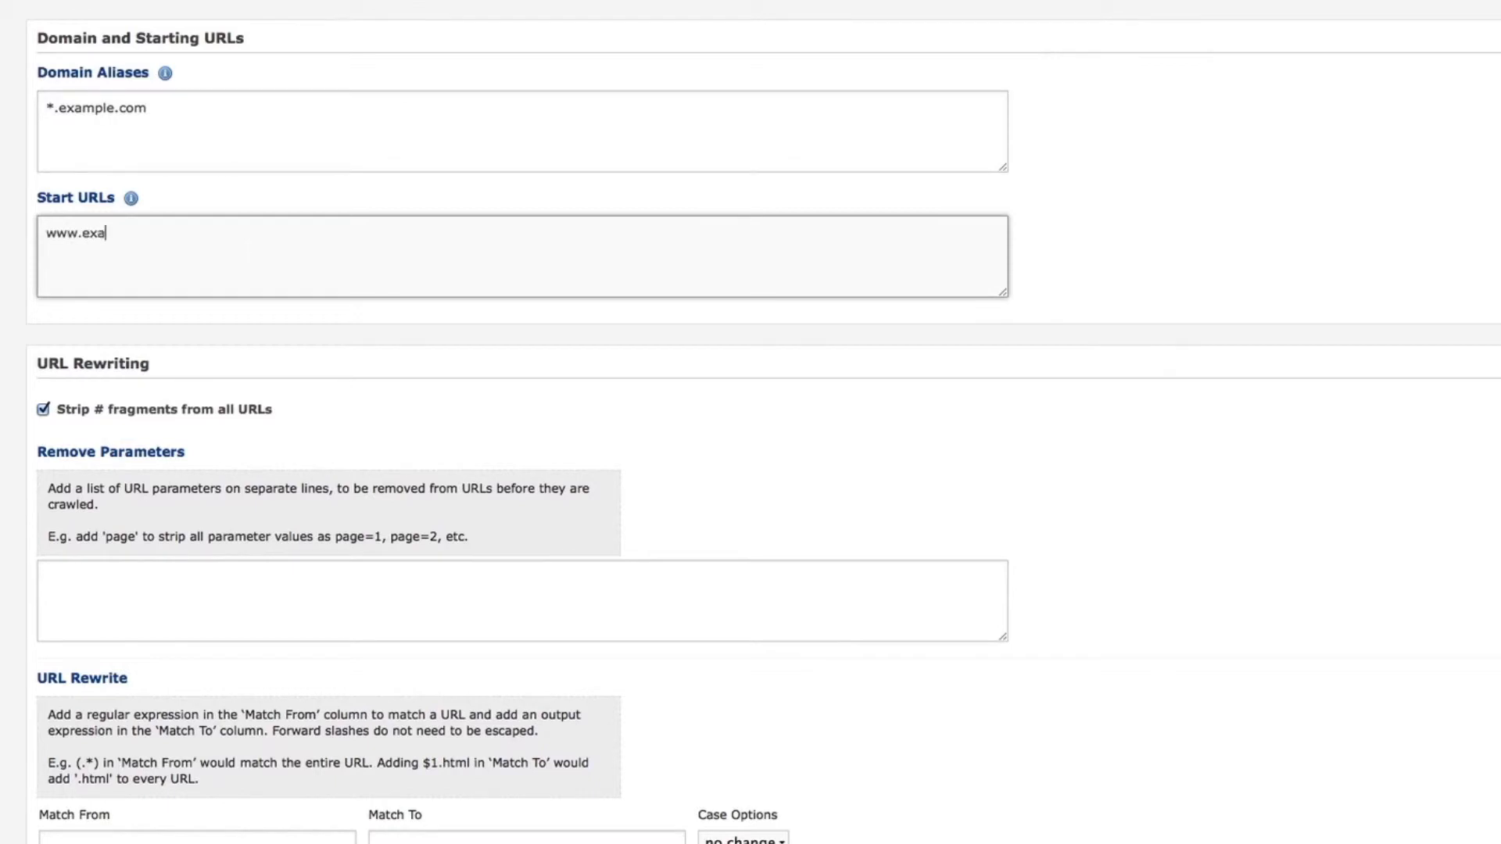
pyautogui.write('en/')
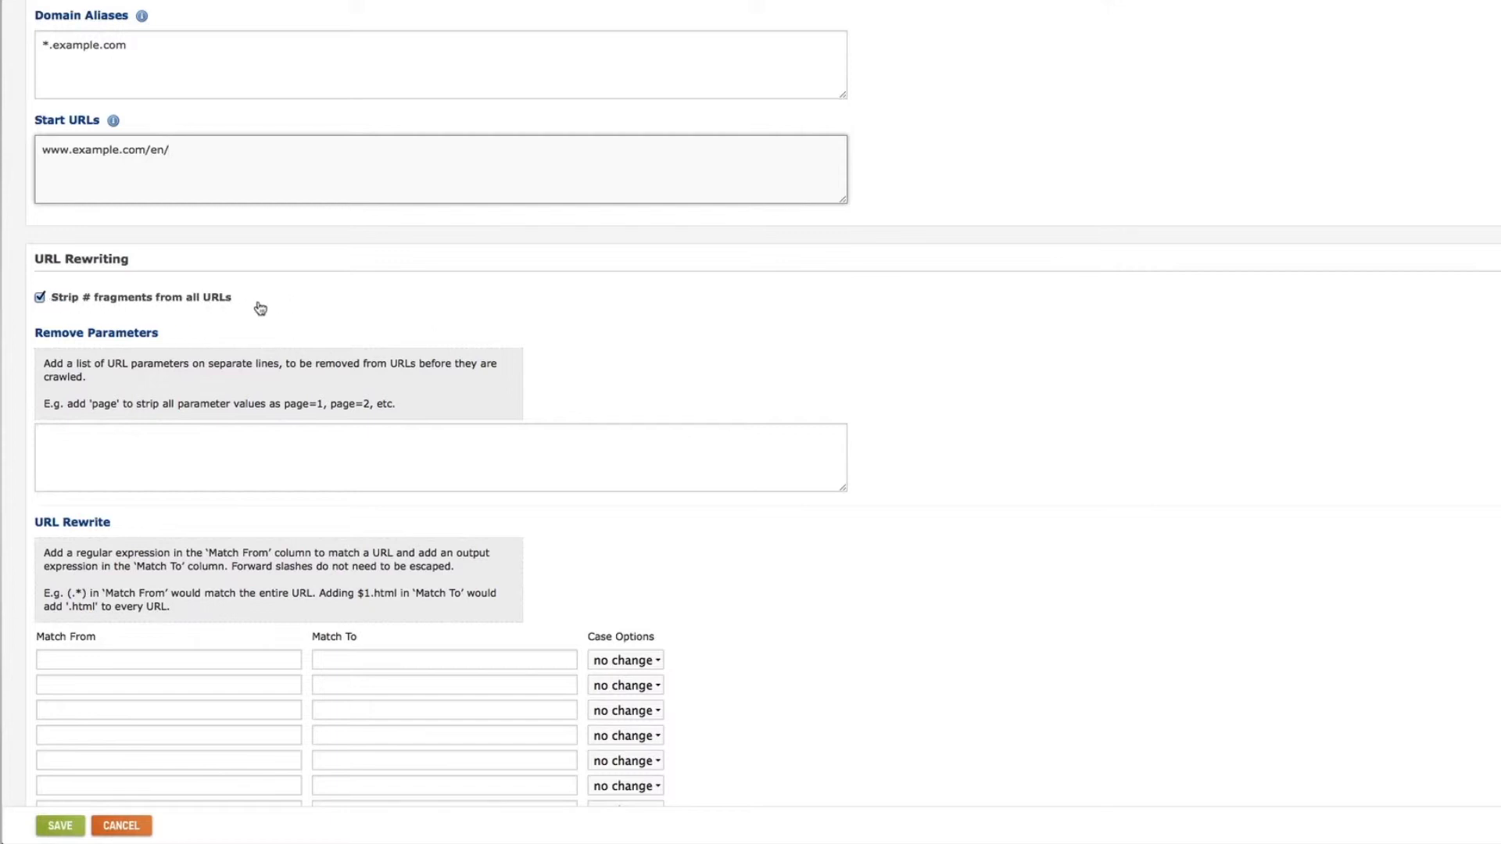
pyautogui.click(41, 299)
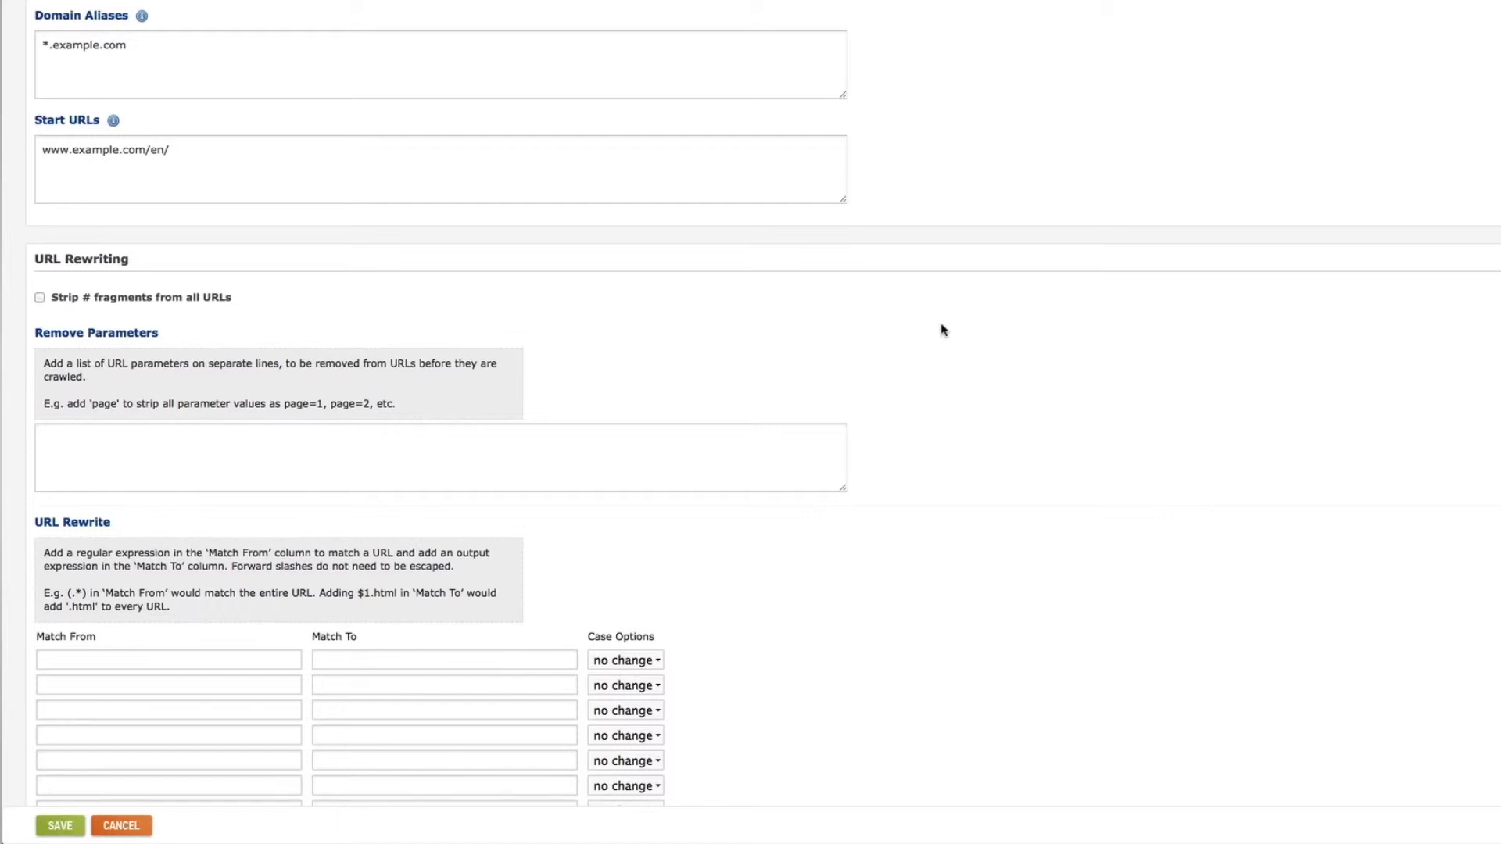
pyautogui.scroll(-5, 943, 330)
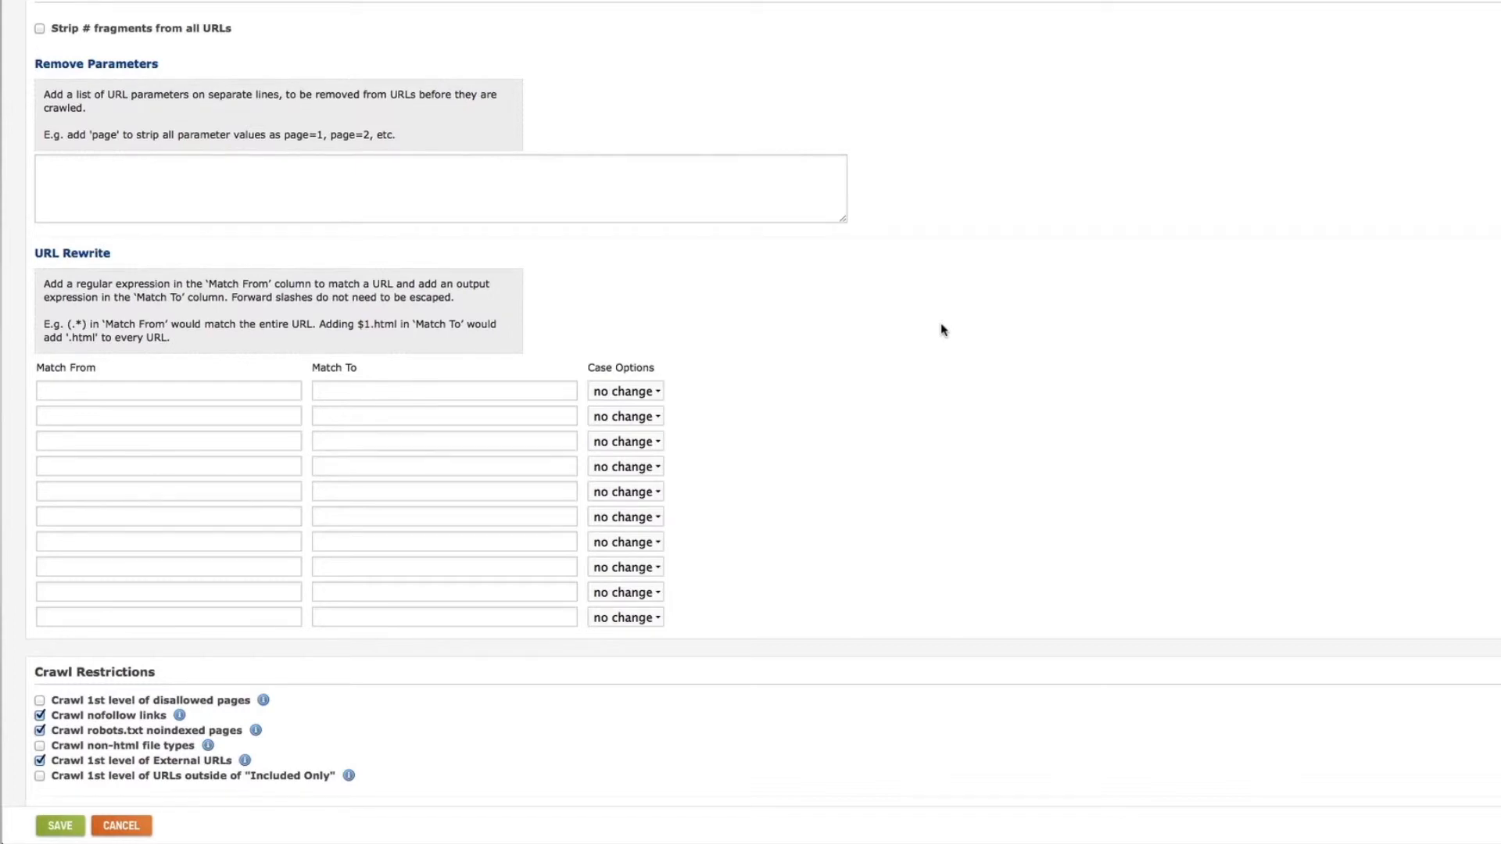
# Add 'page' as a URL parameter to remove, then scroll to Crawl Restrictions and Page Grouping.
pyautogui.click(409, 206)
pyautogui.write('page')
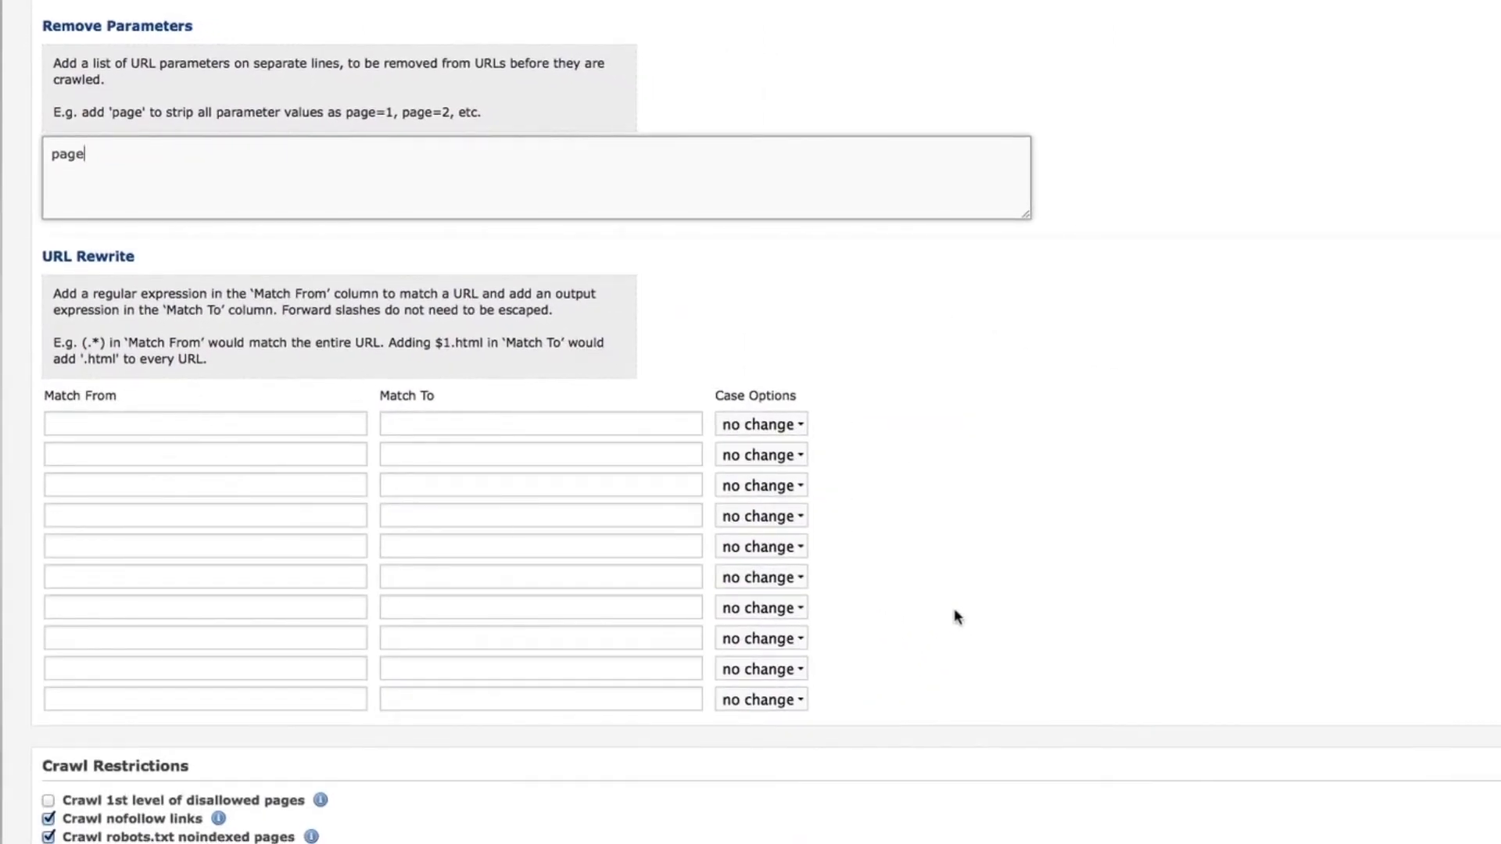
pyautogui.scroll(-5, 936, 606)
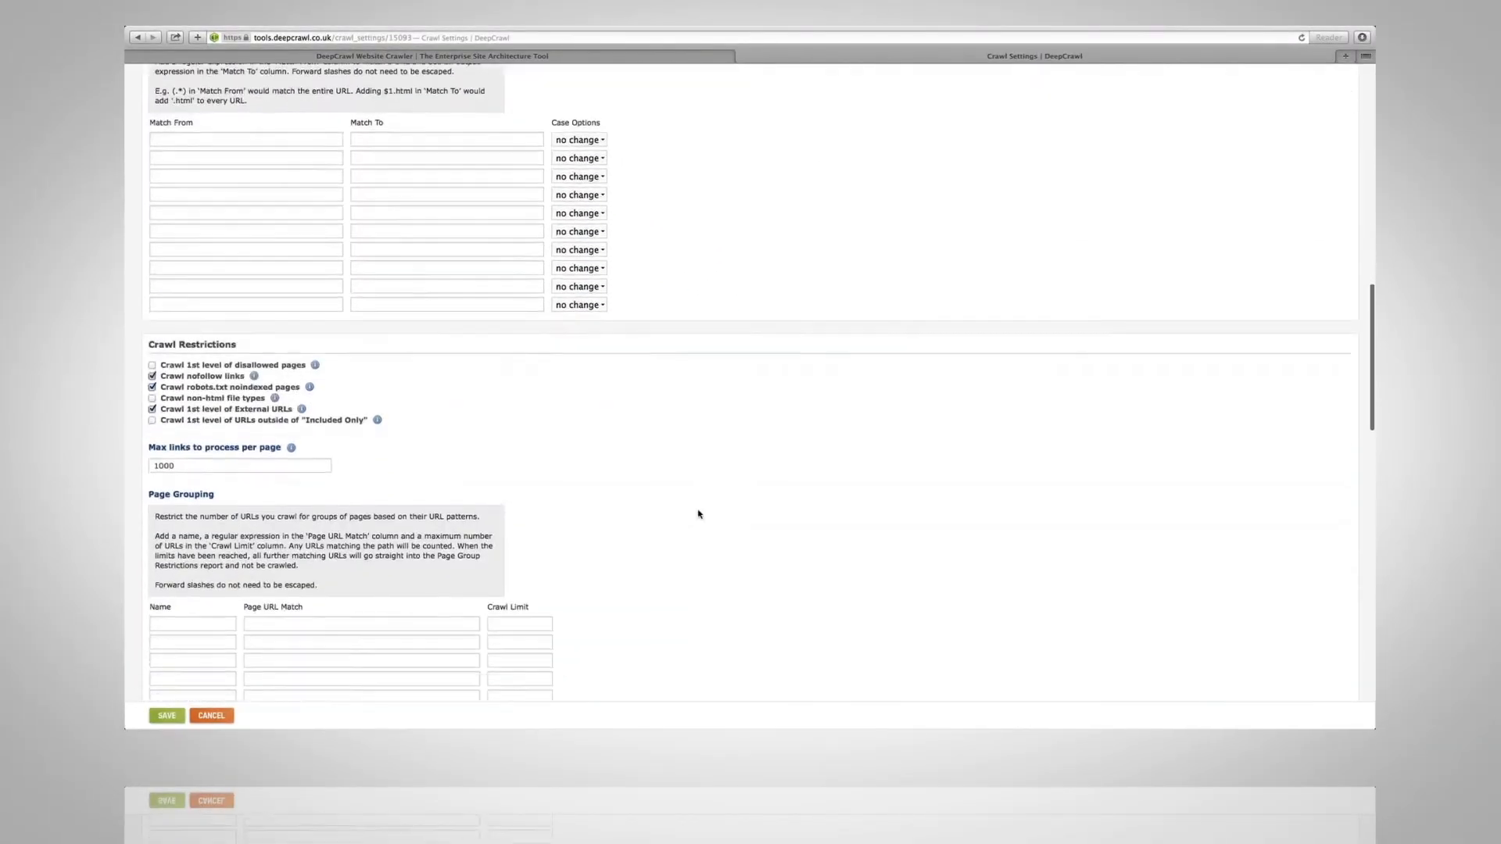
pyautogui.scroll(-2, 699, 514)
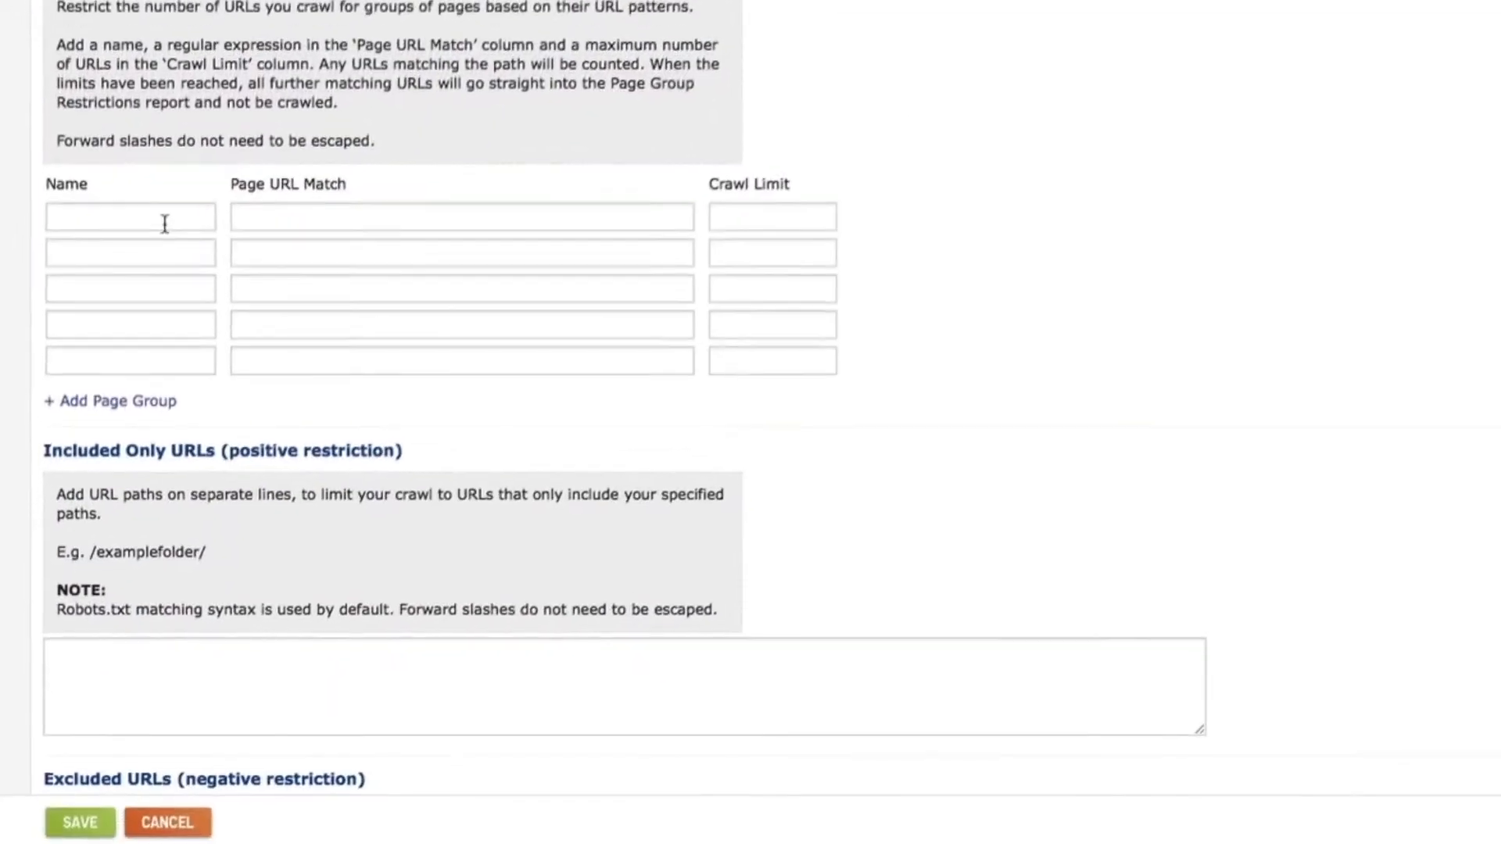
# Create page group 'property details' matching /property/.* with a crawl limit of 100000.
pyautogui.click(128, 501)
pyautogui.write('propert')
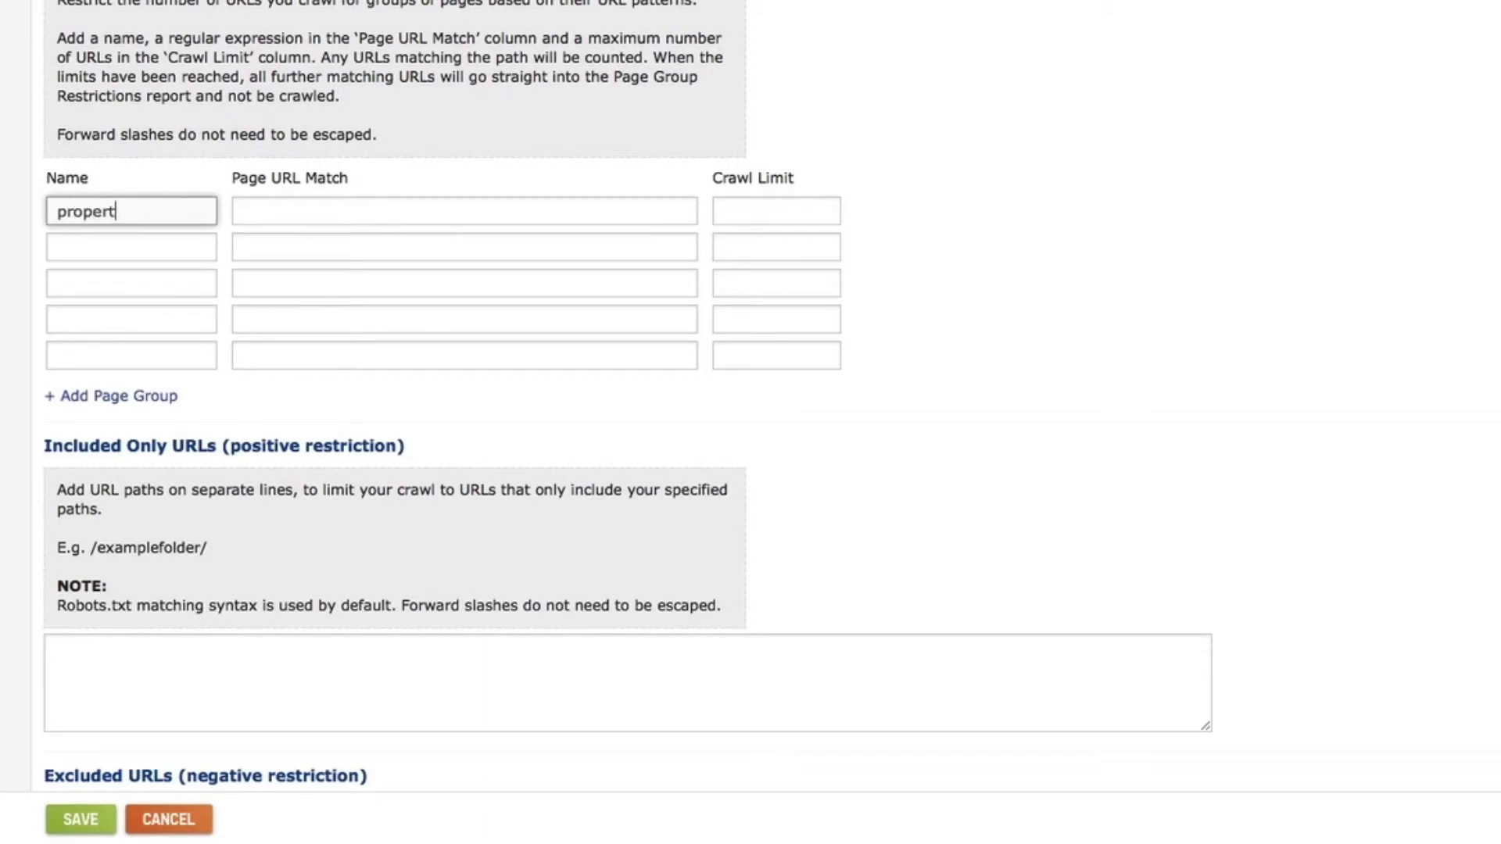
pyautogui.write('y details')
pyautogui.click(251, 203)
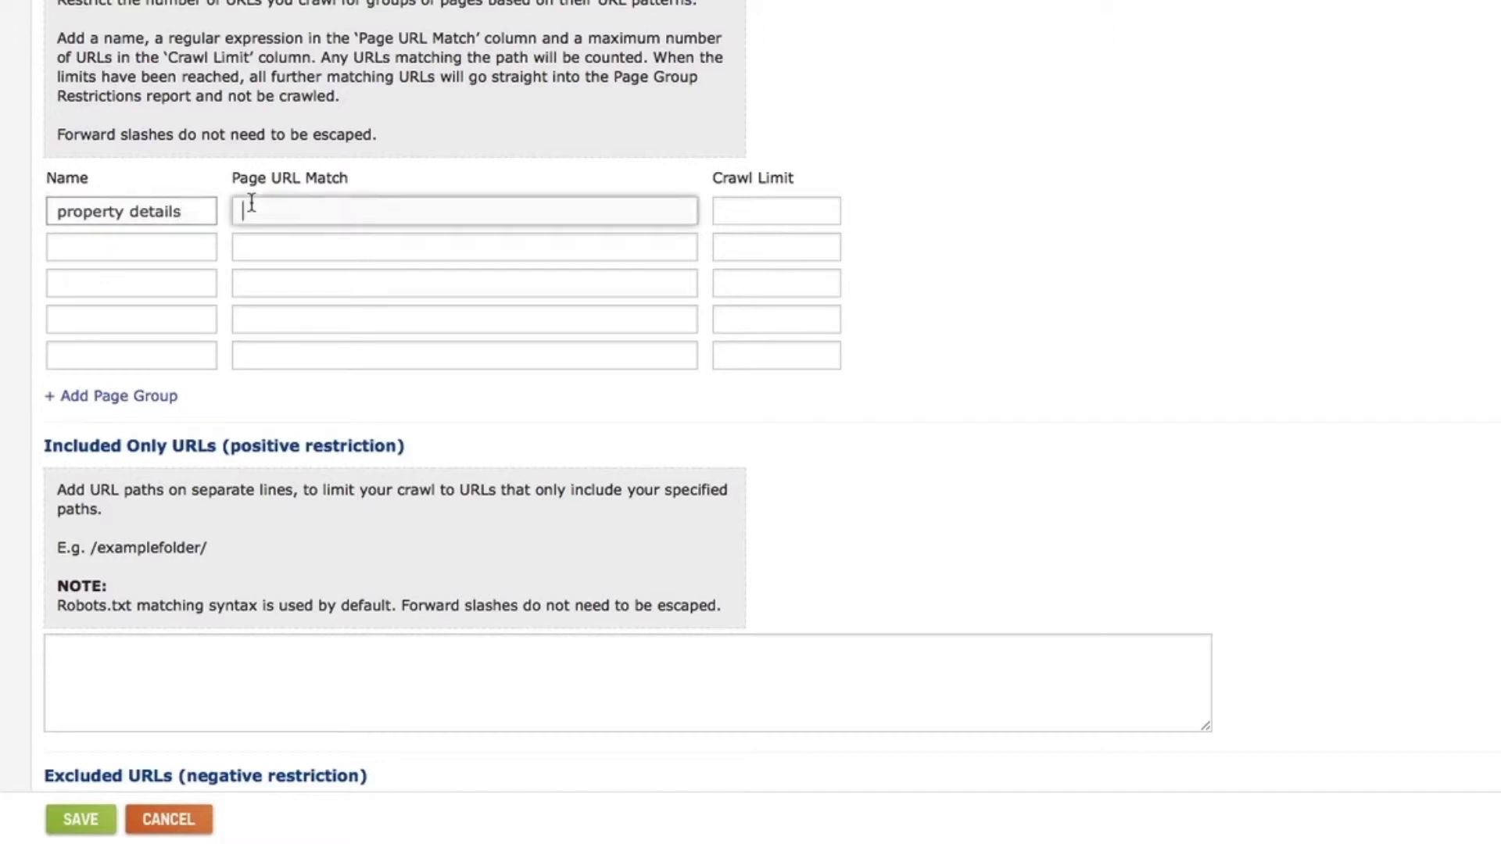
pyautogui.write('/pr')
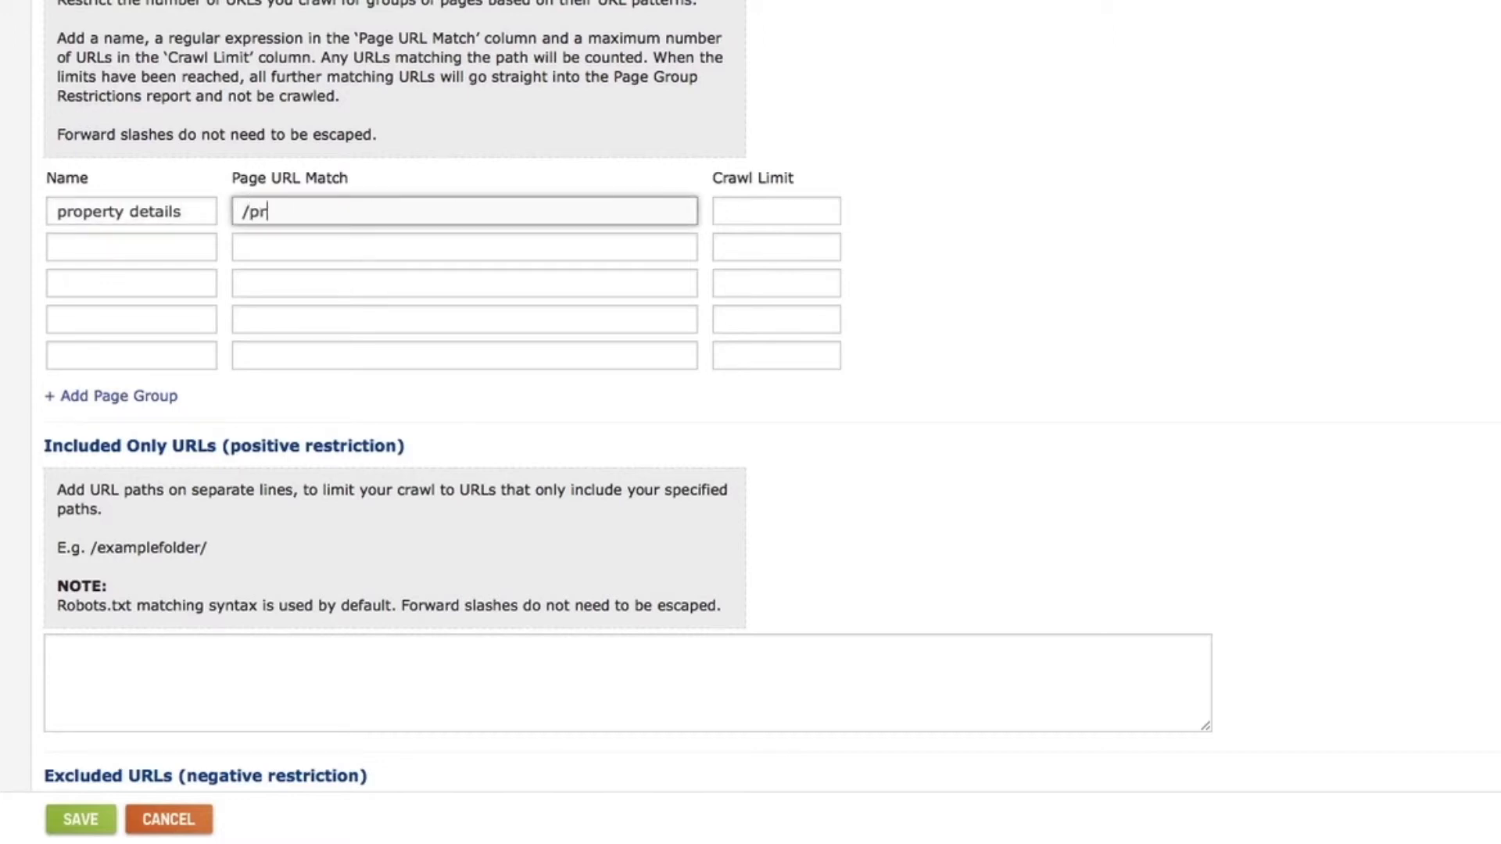
pyautogui.write('operty/.*')
pyautogui.click(724, 209)
pyautogui.write('100000')
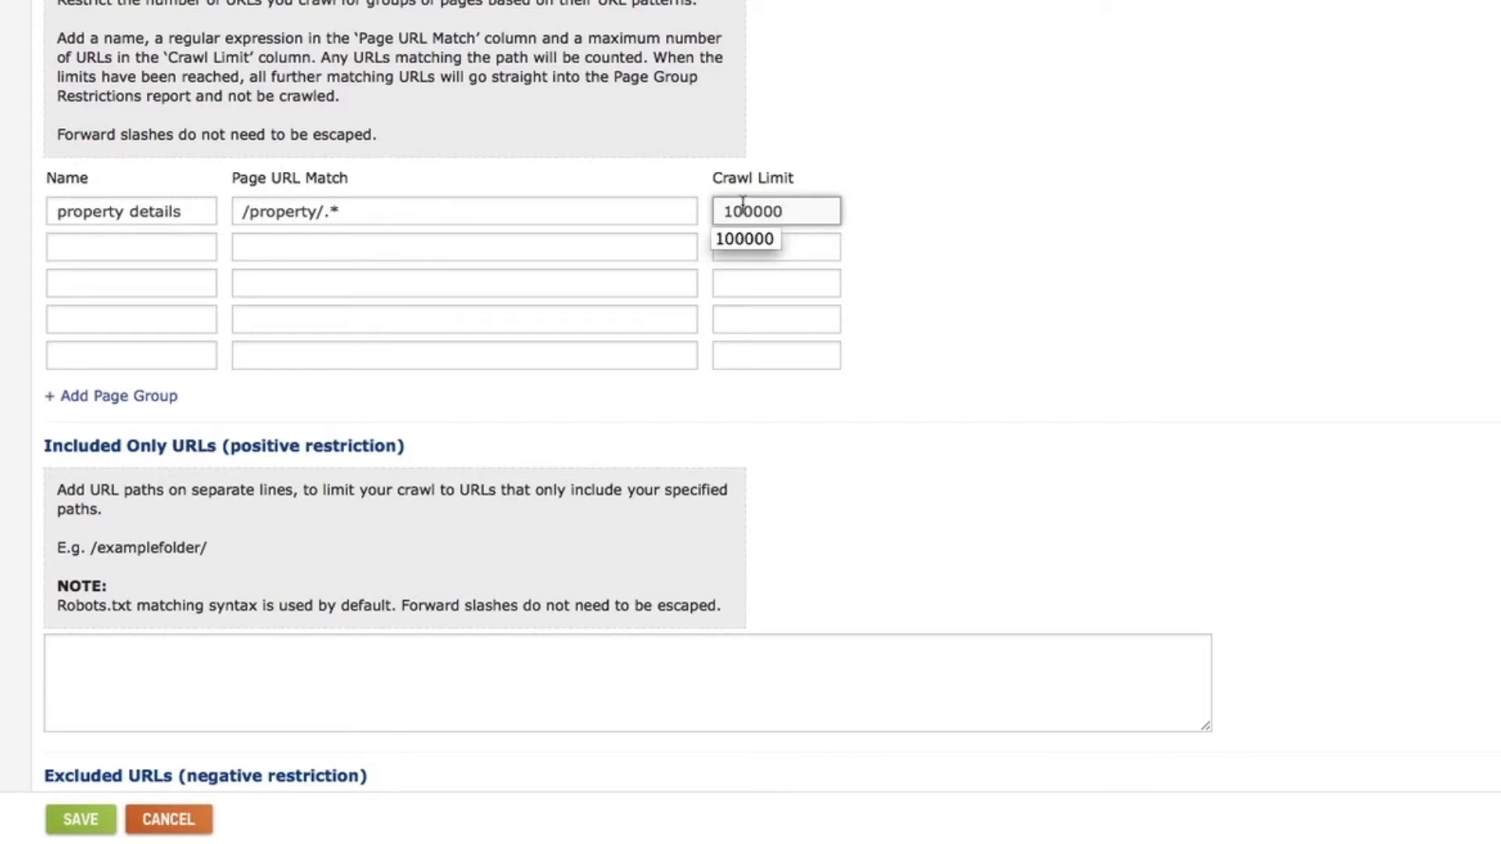
pyautogui.click(832, 162)
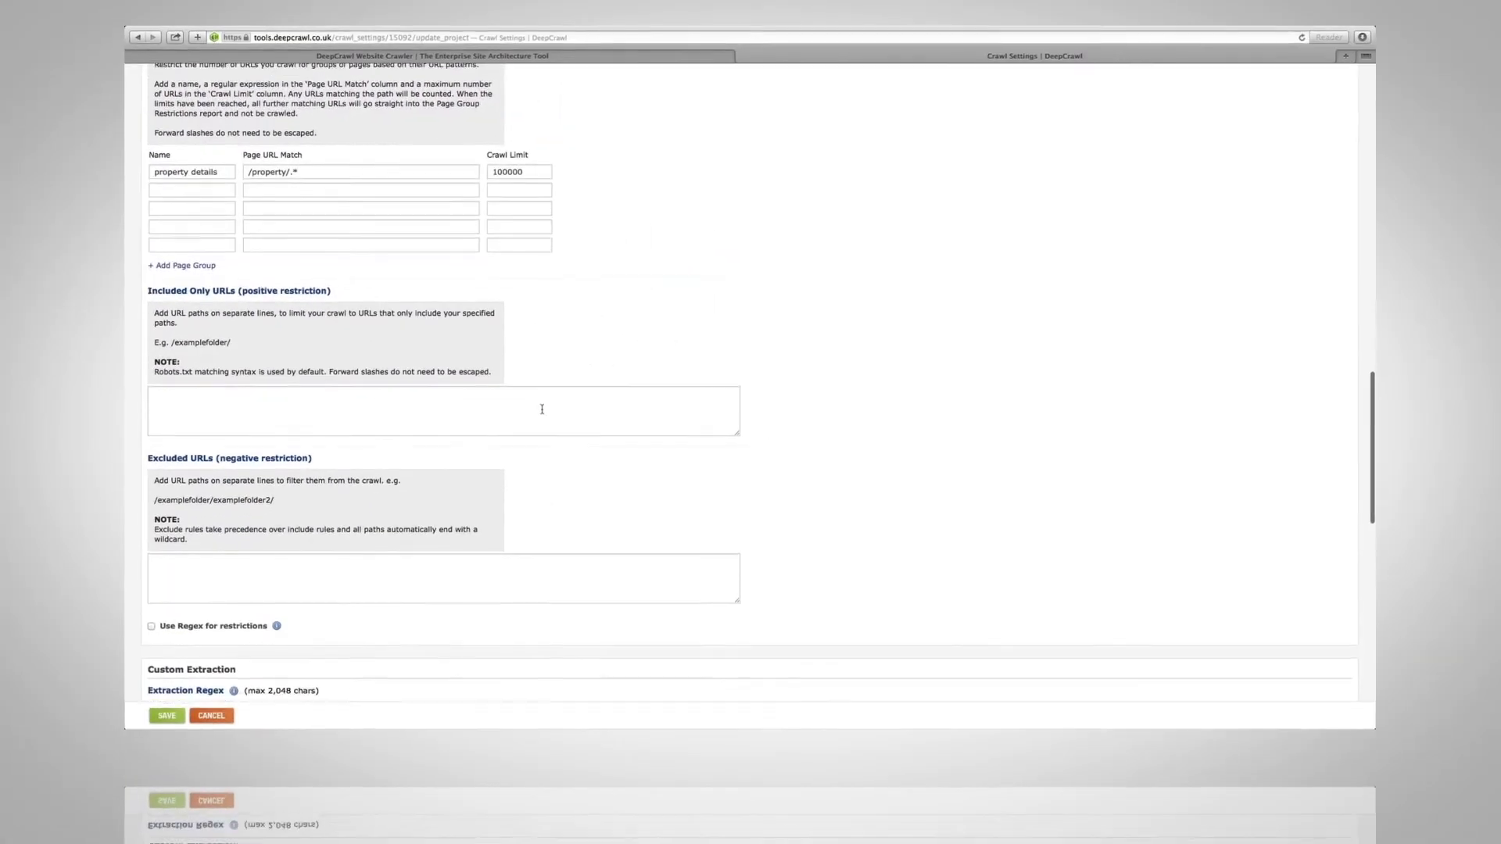
# Set Included Only URLs to /en/* and Excluded URLs to /en/detail.*.
pyautogui.scroll(-3, 542, 409)
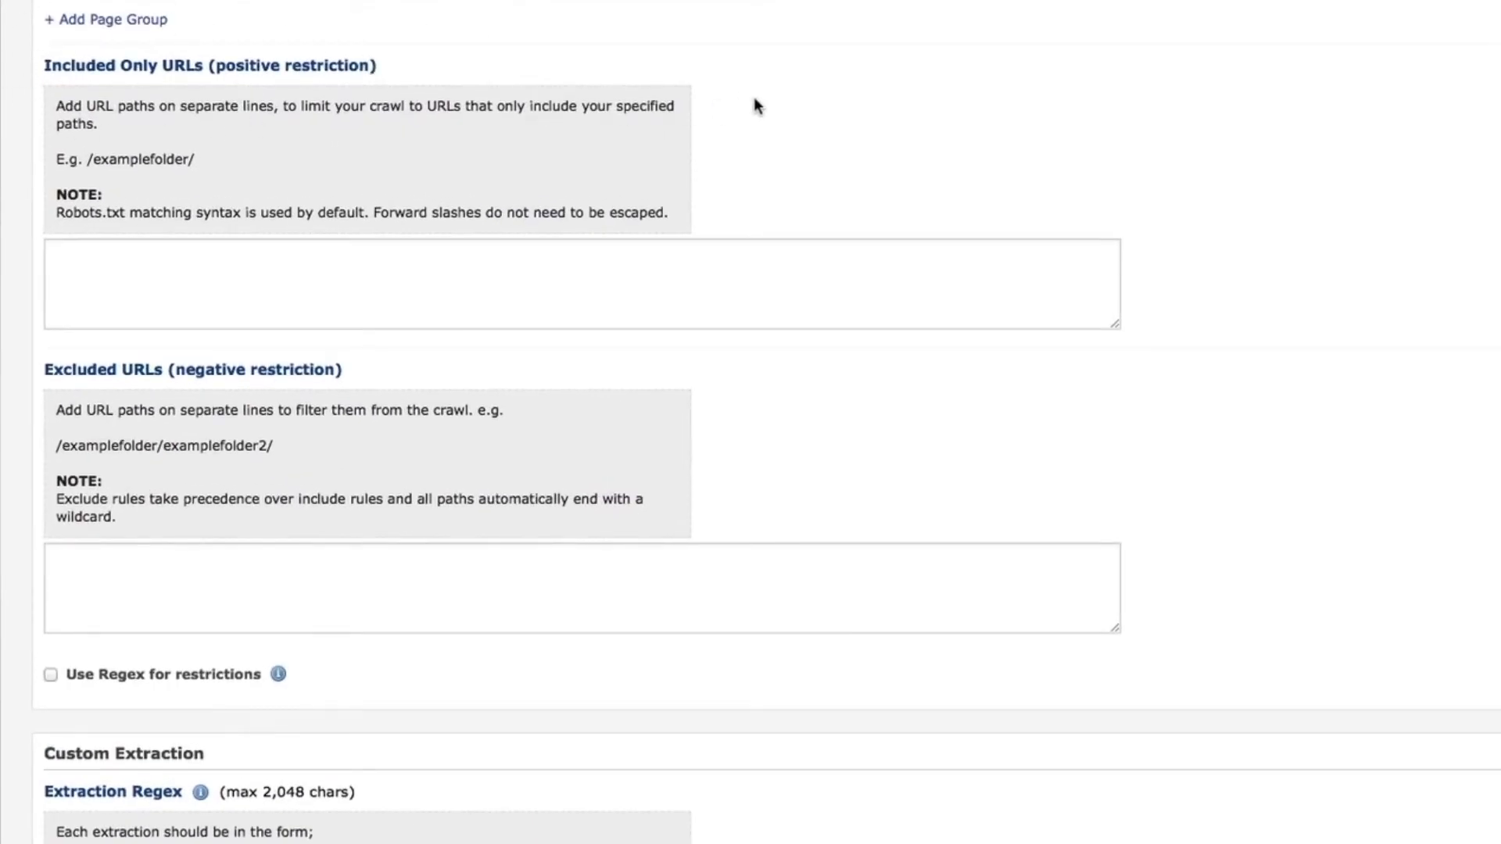
pyautogui.click(514, 289)
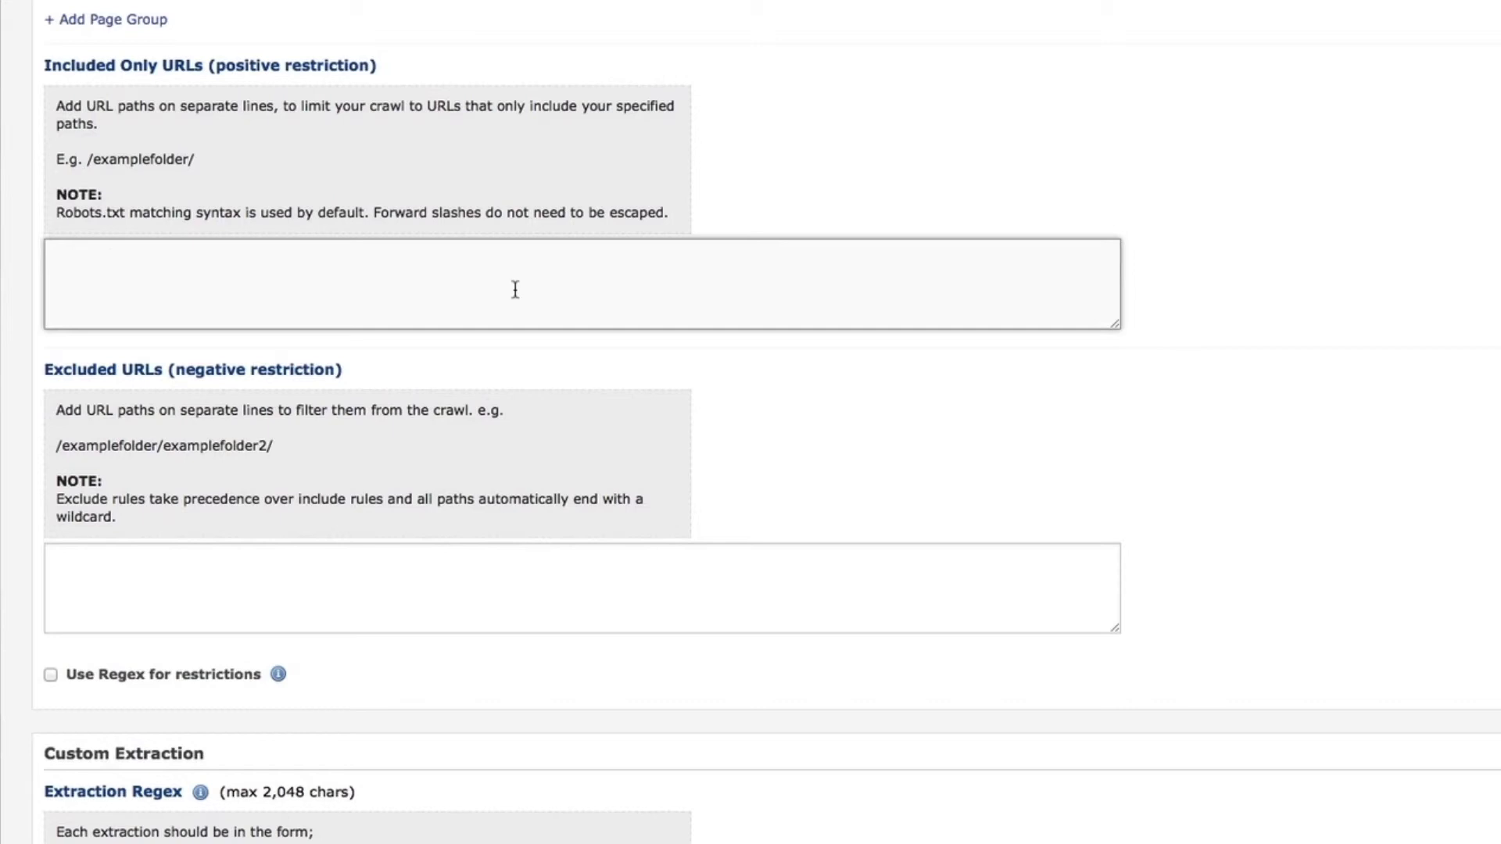
pyautogui.write('/en/*')
pyautogui.click(462, 566)
pyautogui.write('/en/detail')
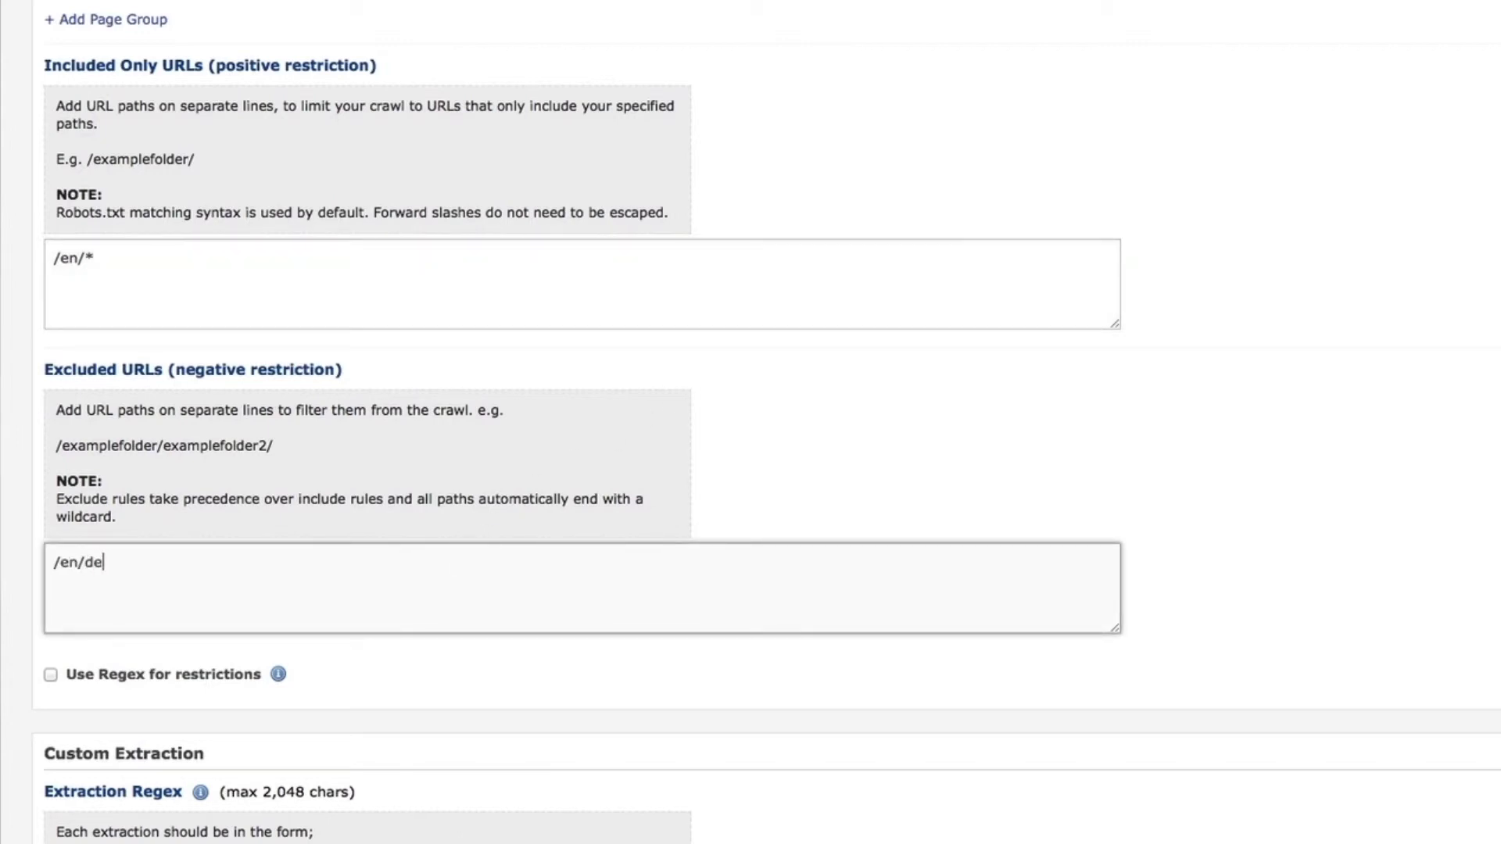
pyautogui.write('.*')
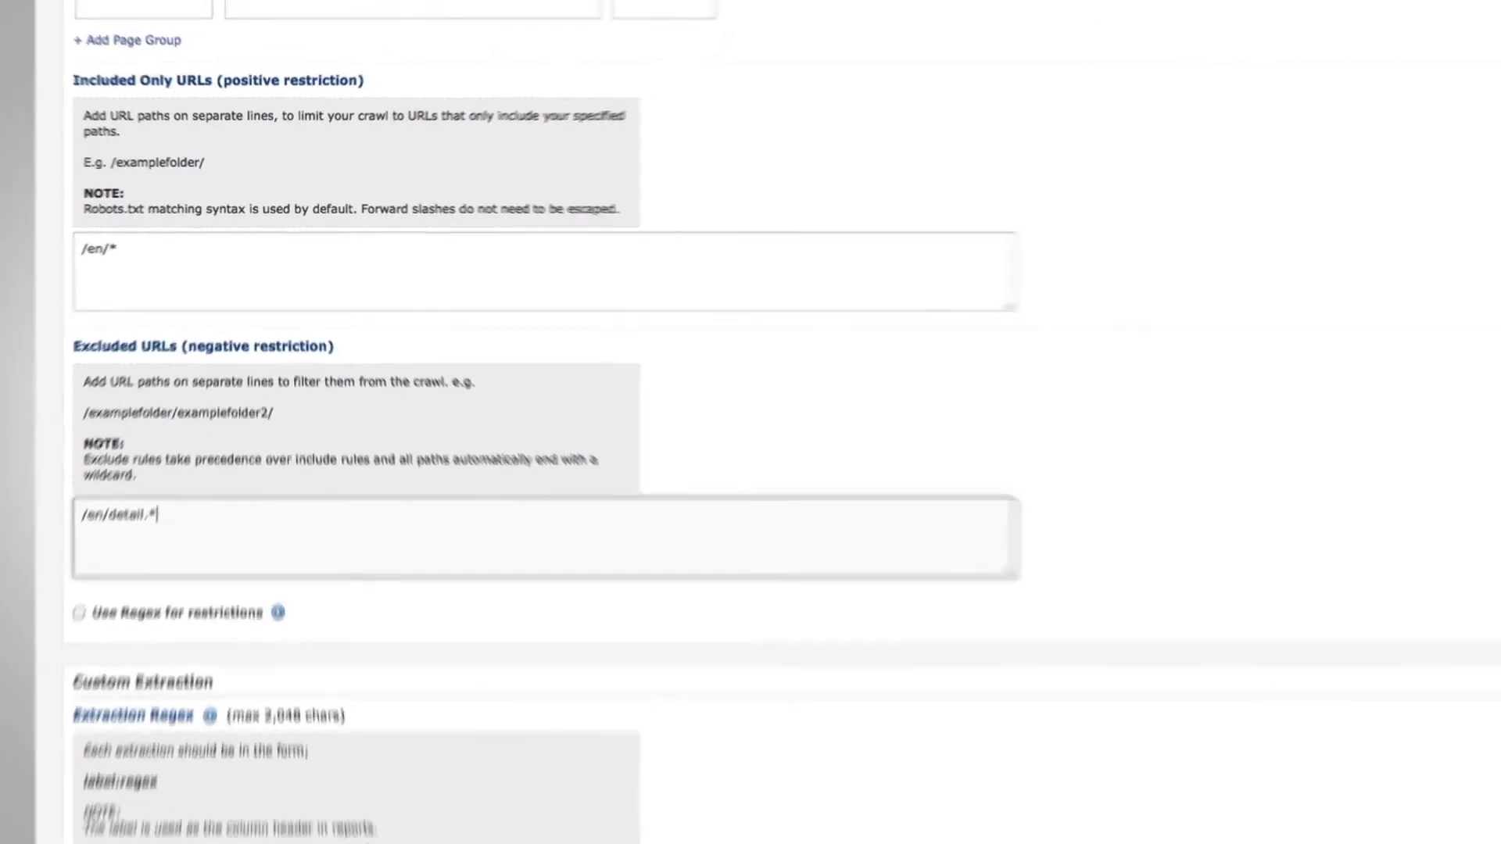
pyautogui.scroll(-6, 247, 257)
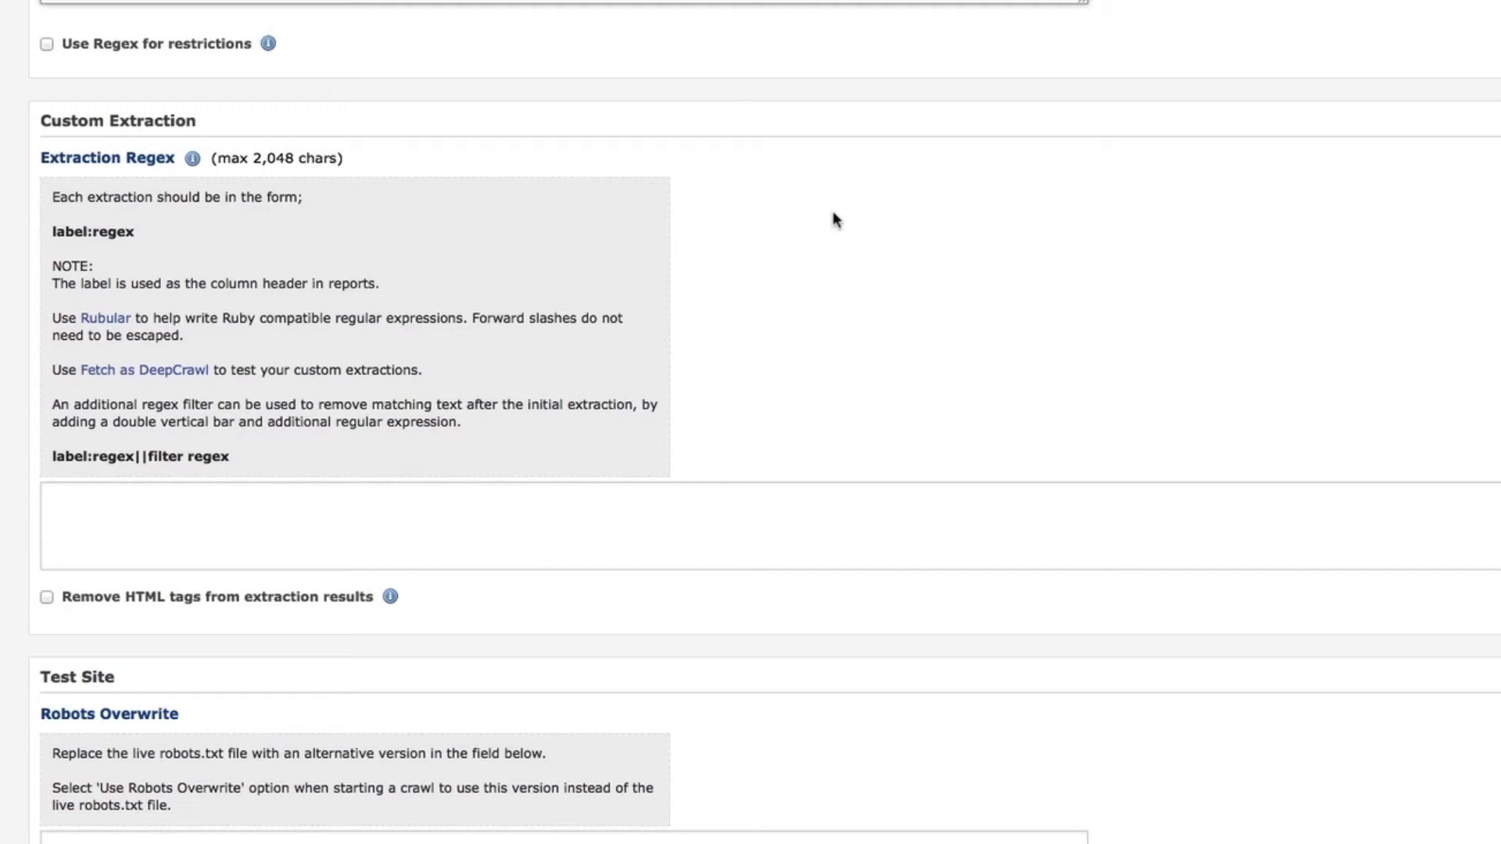
# Set the Test Site Domain to preview.domain.com.
pyautogui.click(508, 491)
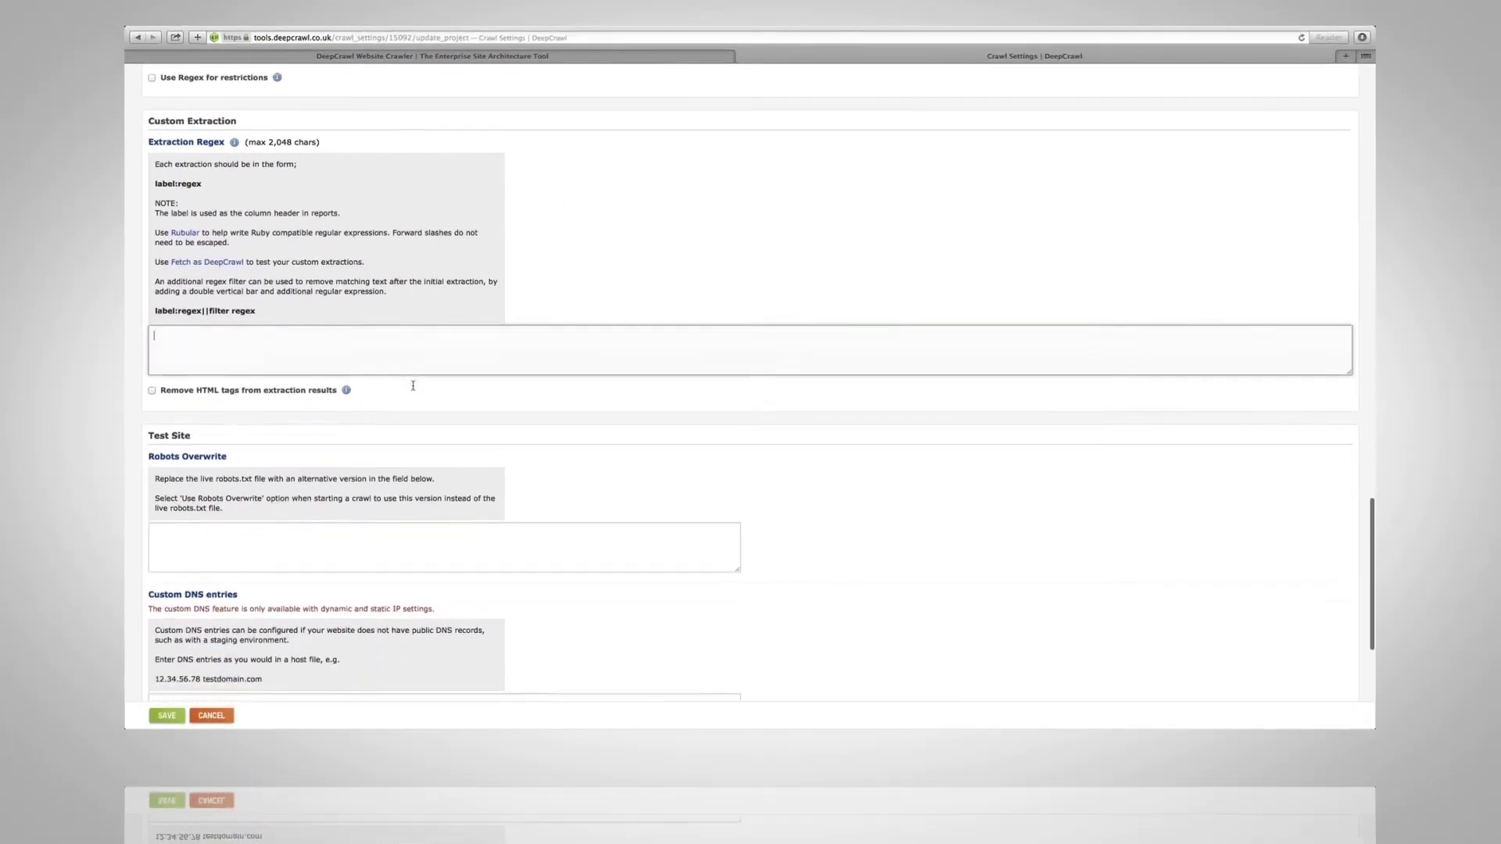
pyautogui.scroll(-5, 413, 386)
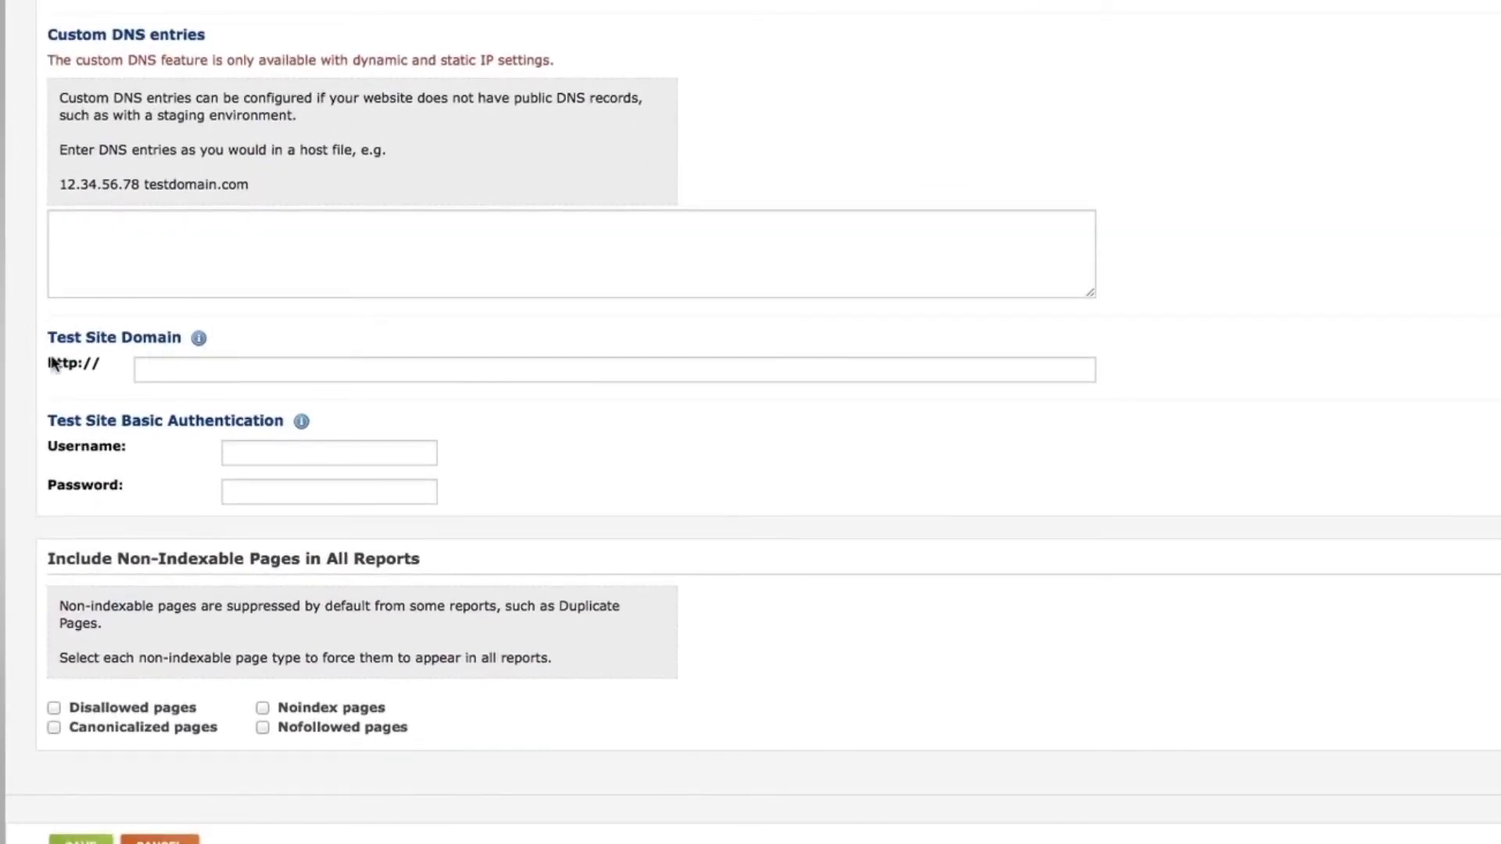
pyautogui.click(304, 371)
pyautogui.write('preview.domain.com')
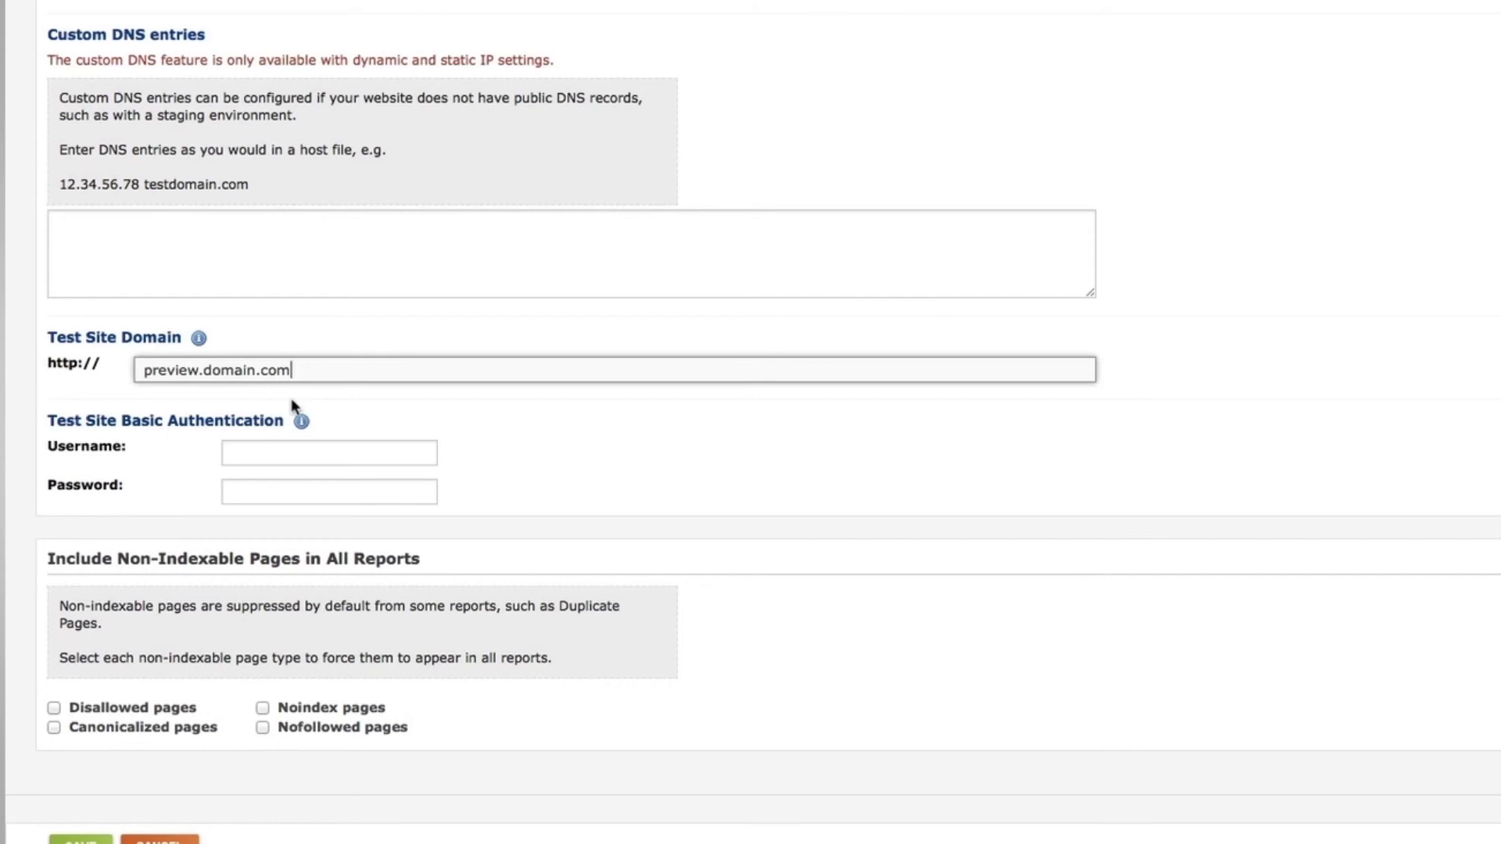
# Fill in the test site's basic authentication username and password.
pyautogui.click(287, 448)
pyautogui.write('user')
pyautogui.click(268, 485)
pyautogui.write('pass')
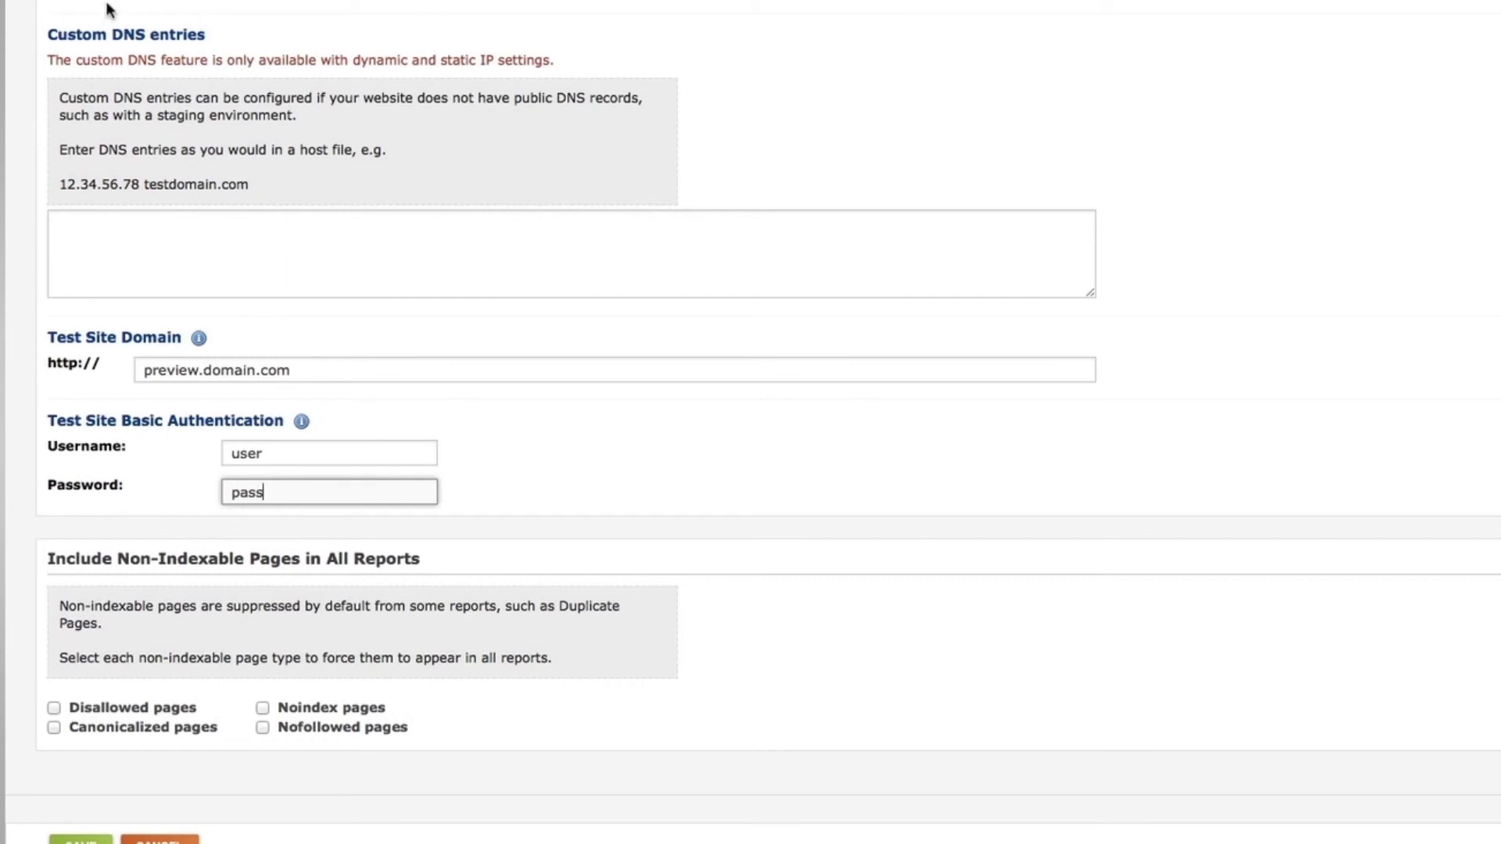
pyautogui.click(757, 62)
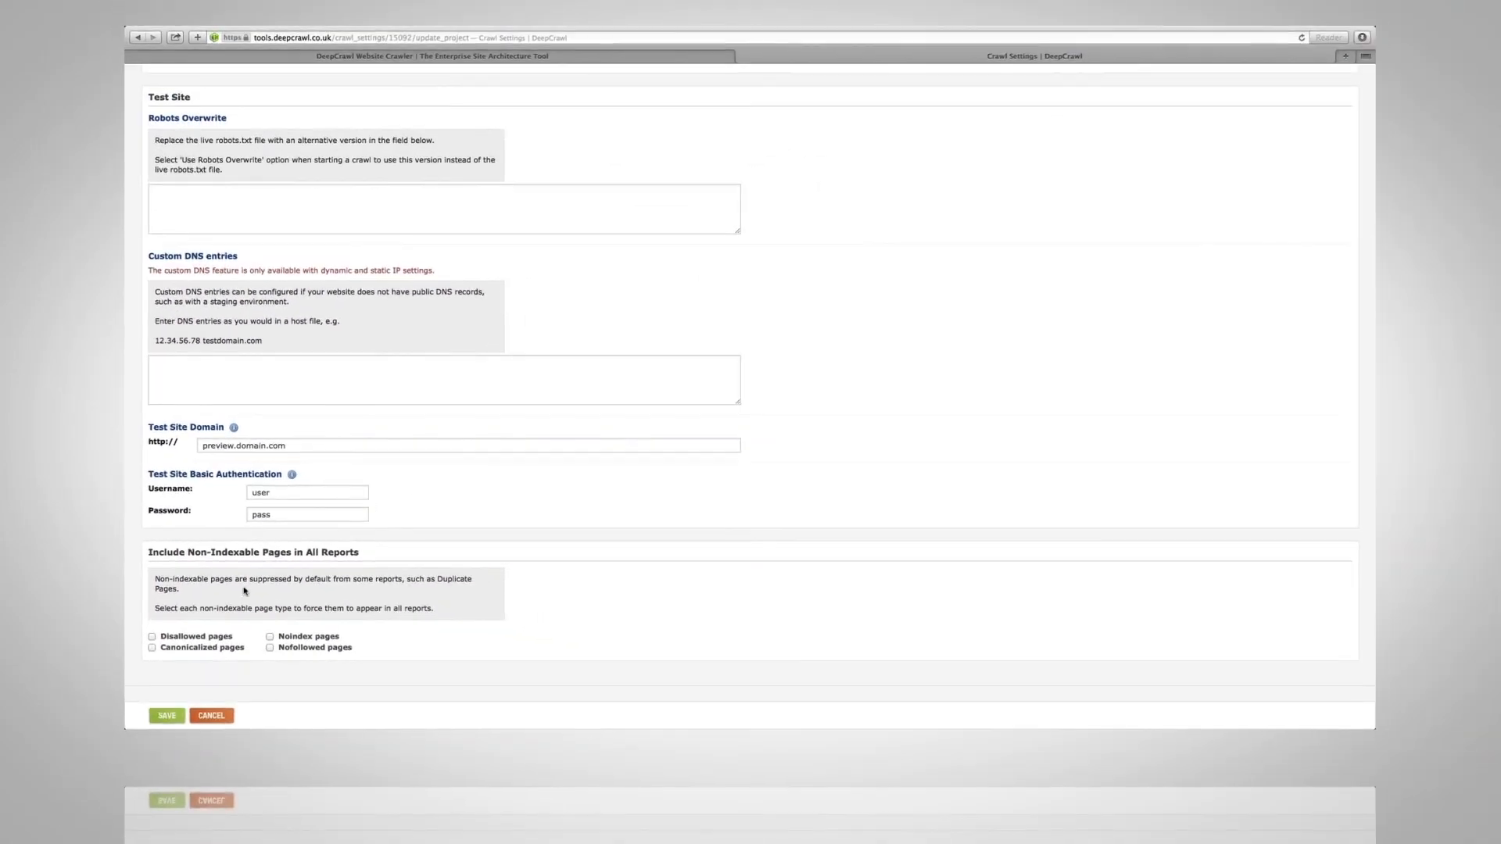
# Save the advanced settings and tick 'Crawl test site' on the Crawls page.
pyautogui.click(166, 716)
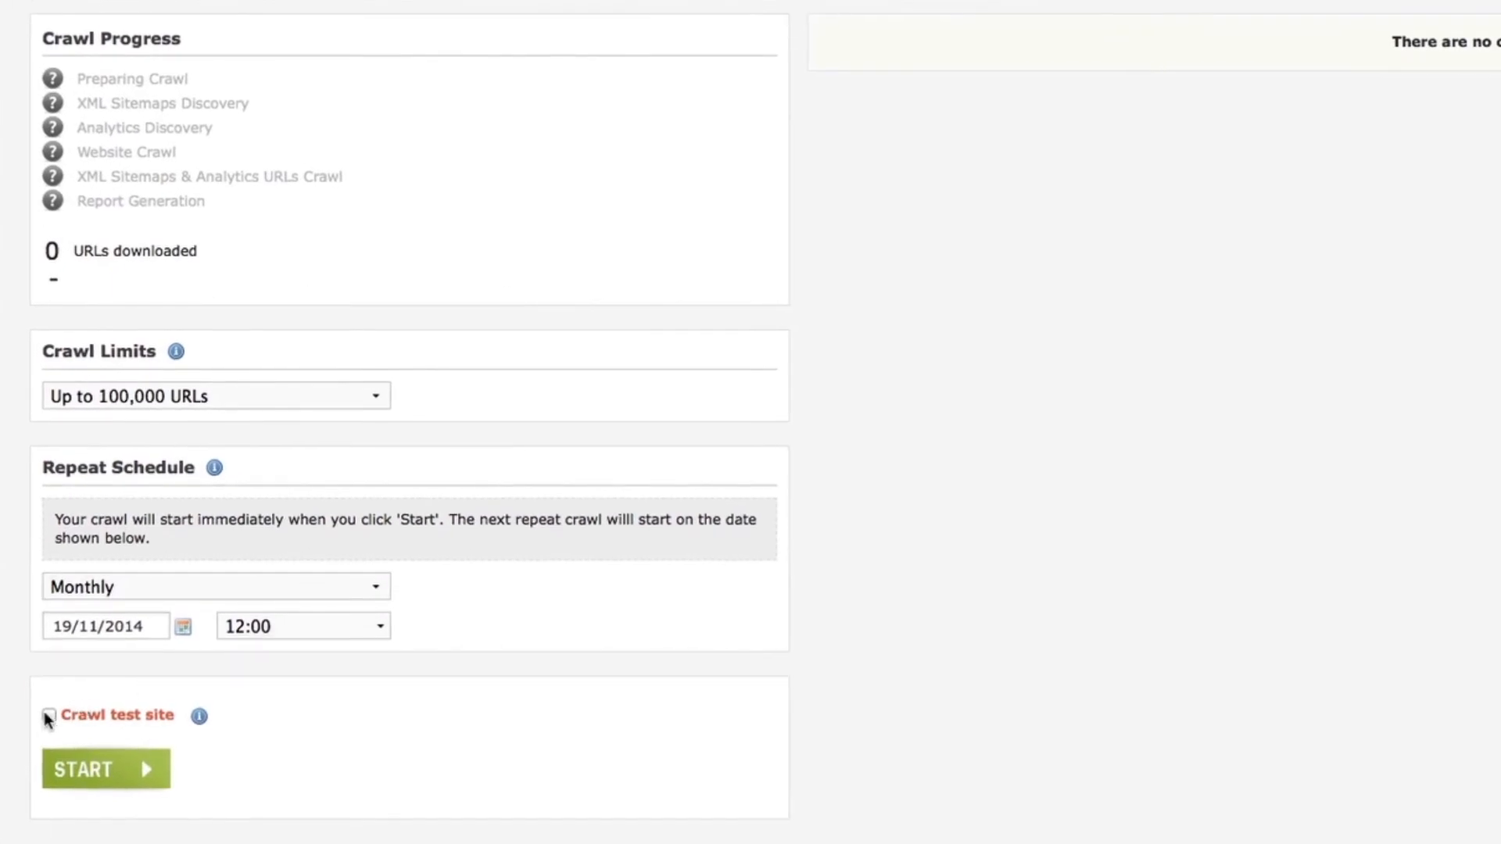
pyautogui.click(49, 715)
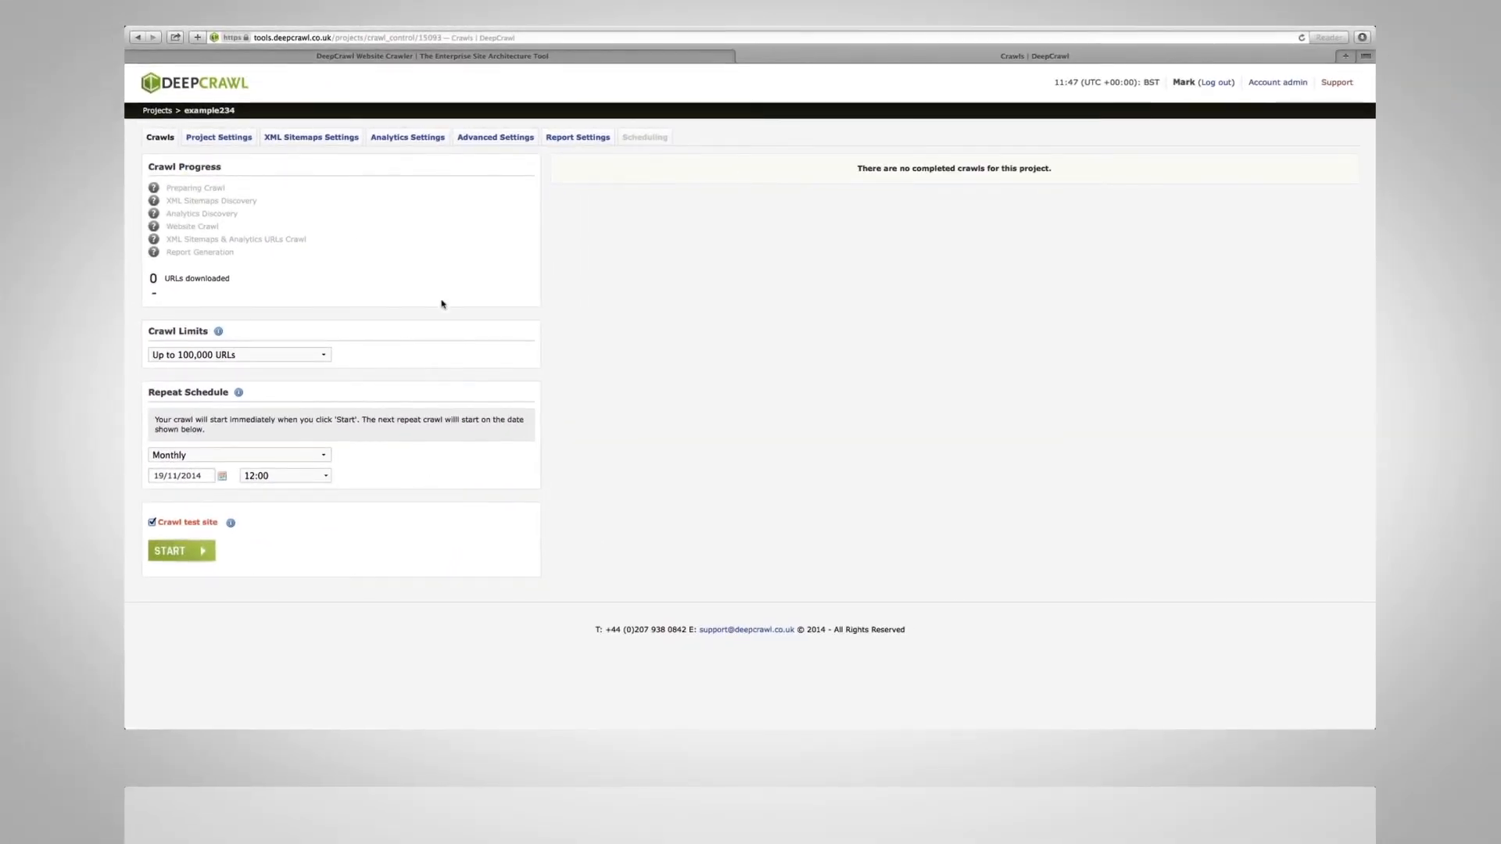
# Reopen Advanced Settings, review the Test Site details, and save them again.
pyautogui.click(486, 139)
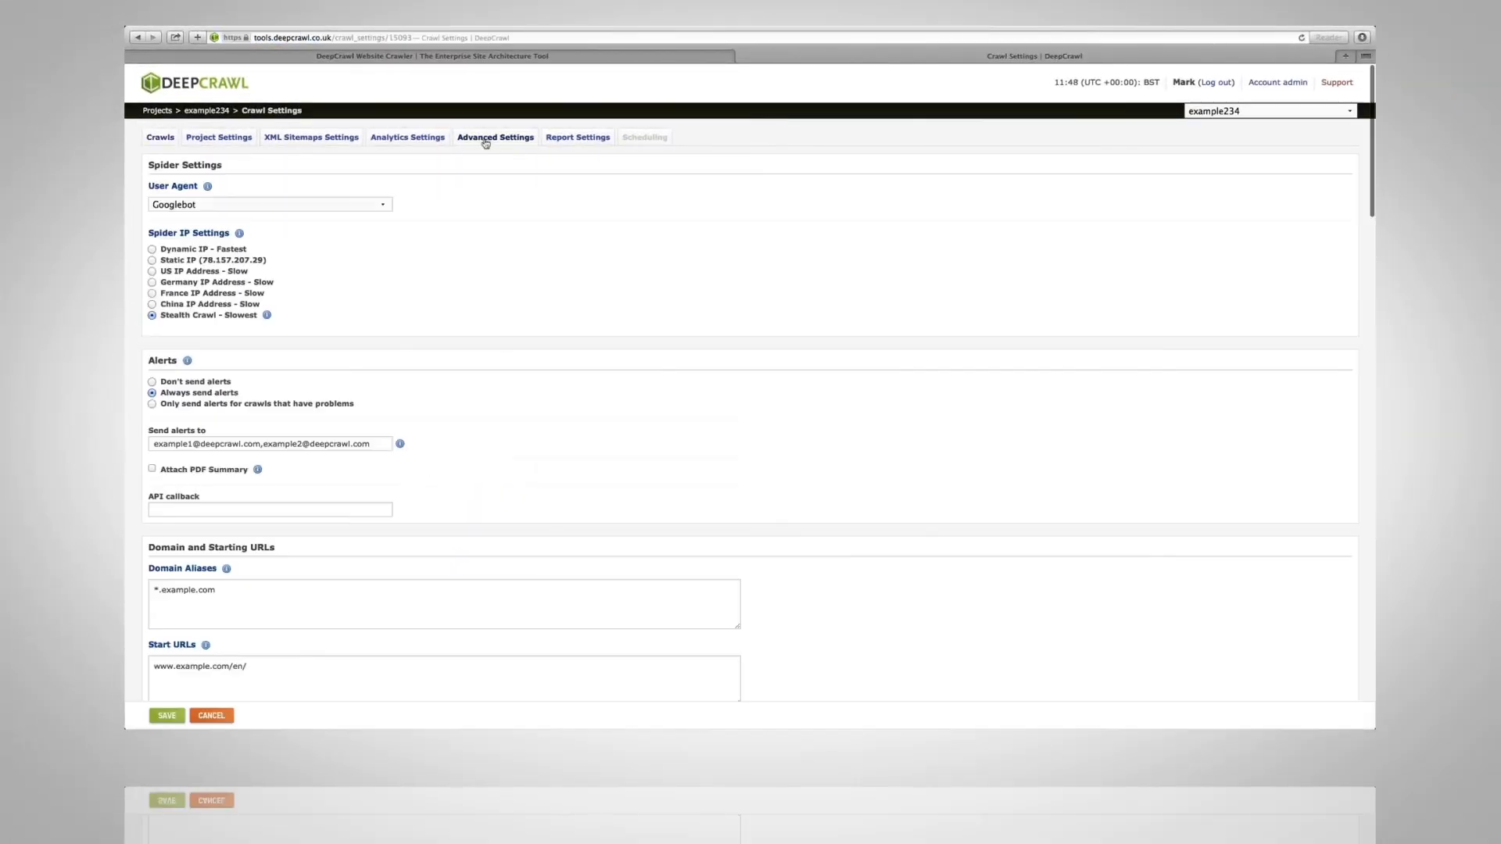
pyautogui.scroll(-20, 486, 143)
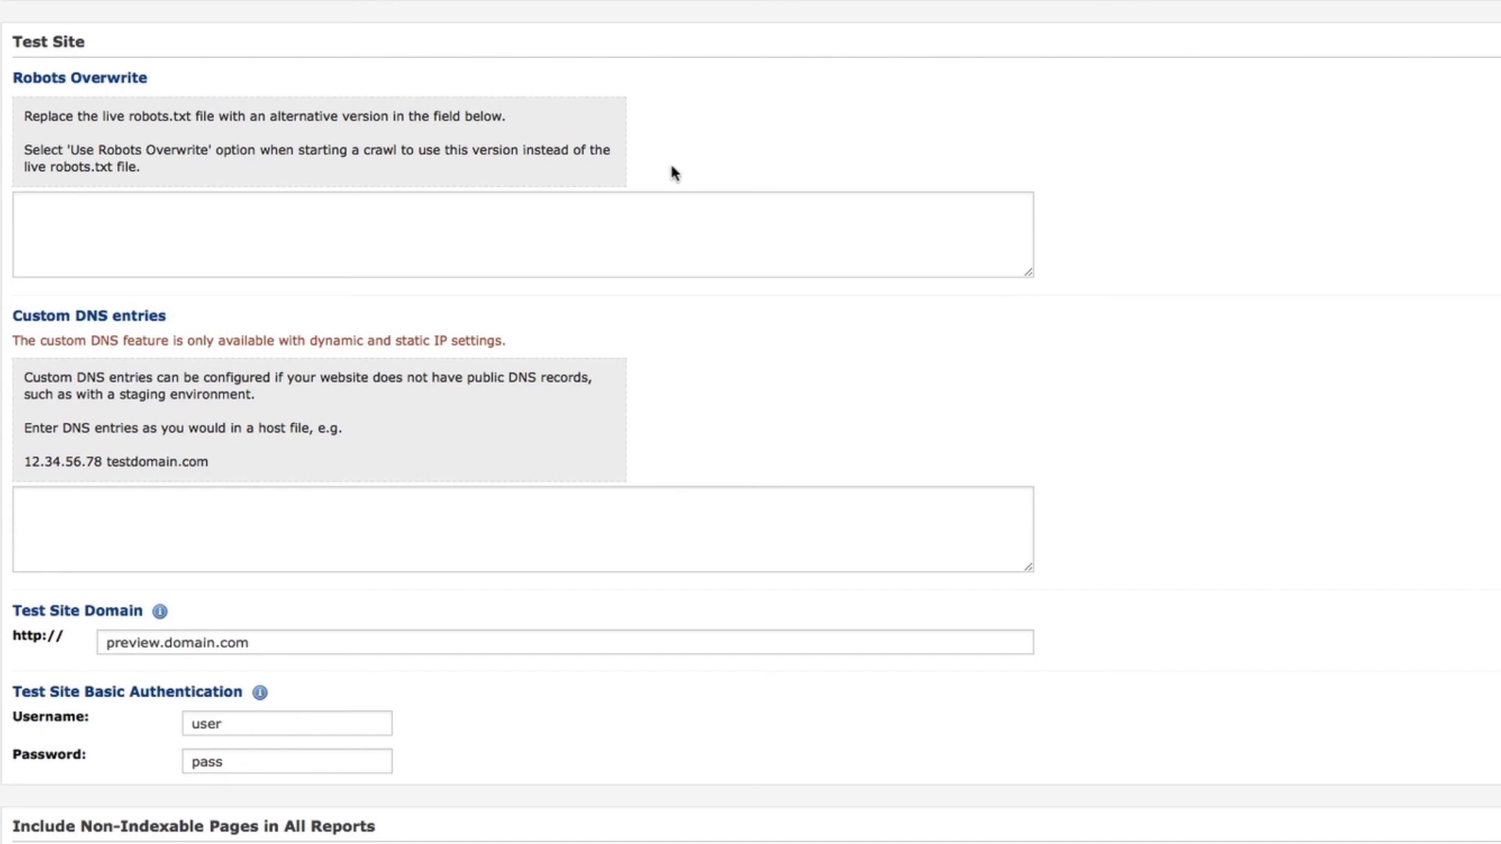
pyautogui.click(301, 242)
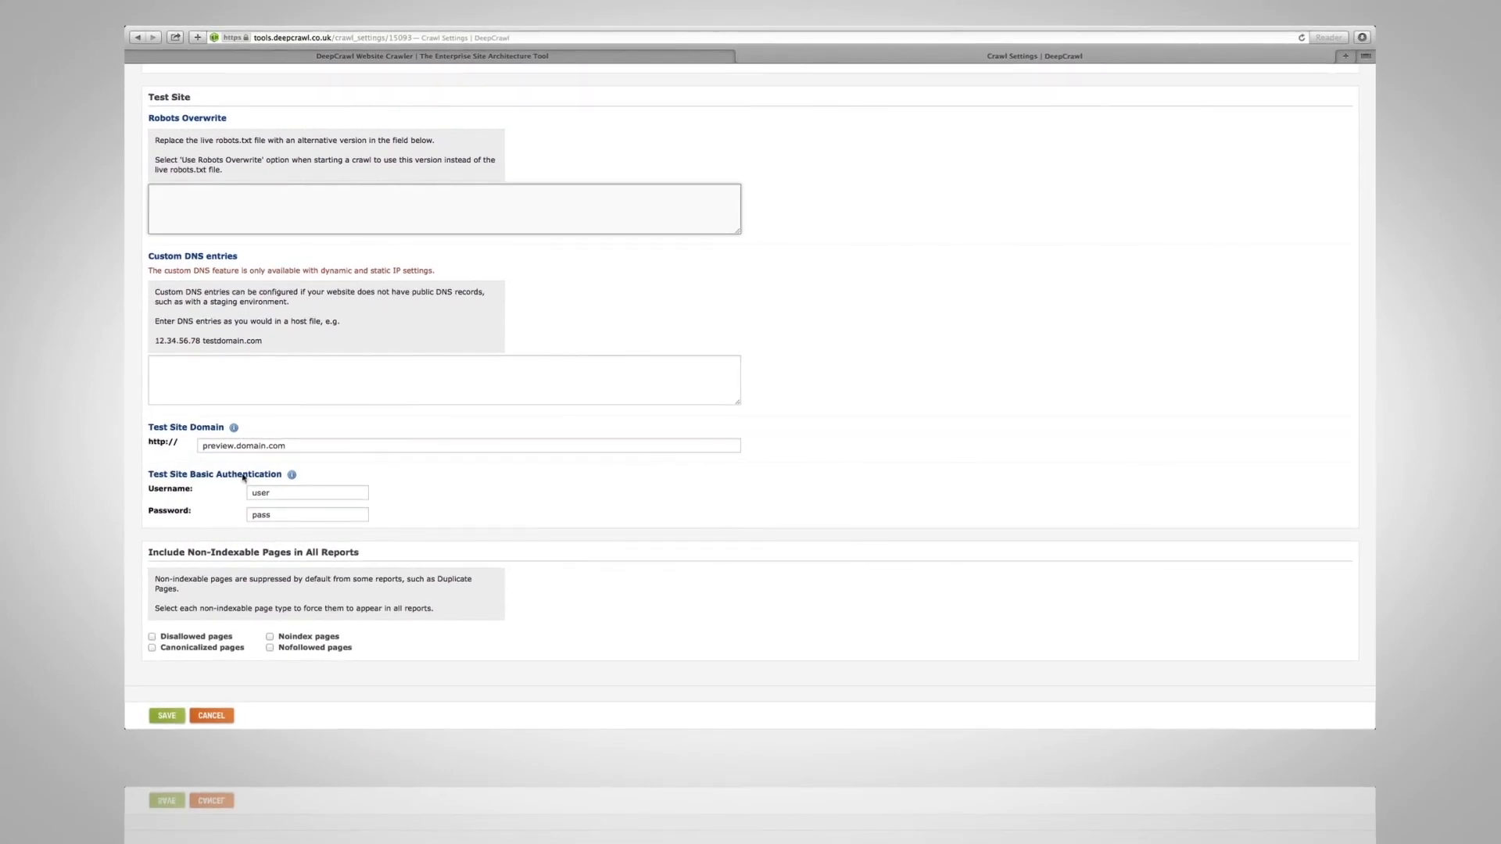
pyautogui.click(168, 715)
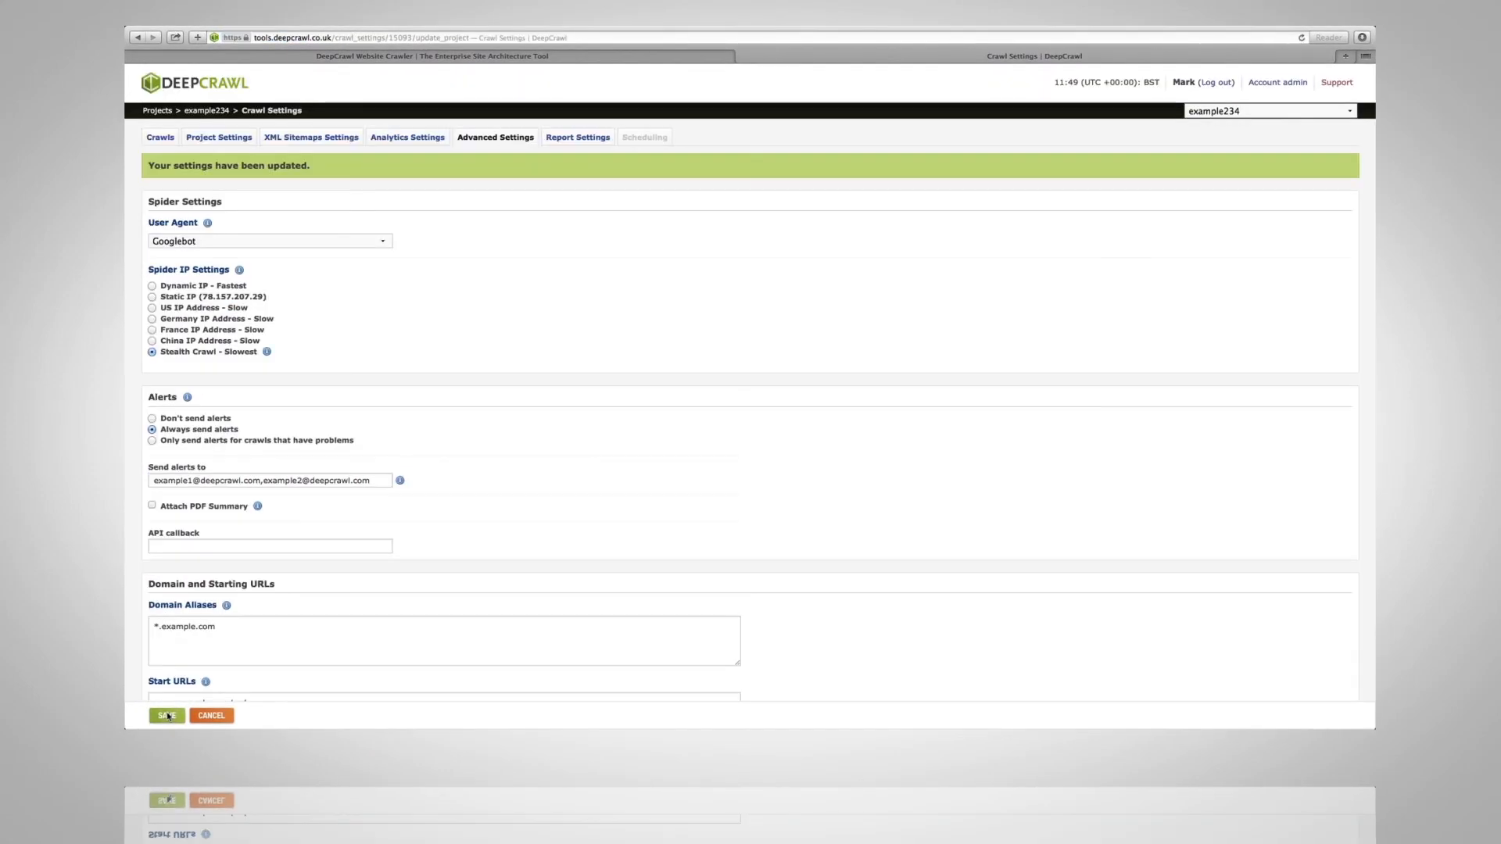